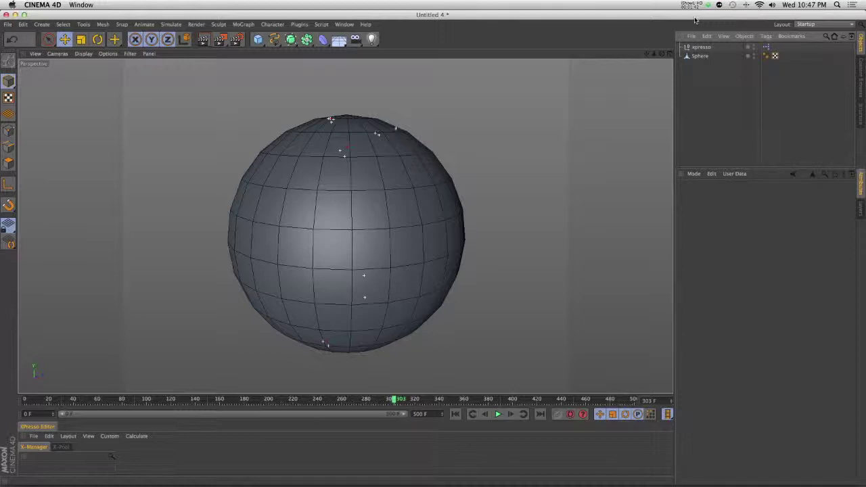
Step: Load the TP DYN Collision Emitter preset from the Emitters folder, review its Thinking Particles parameters, and return to the scene's object list
click(858, 78)
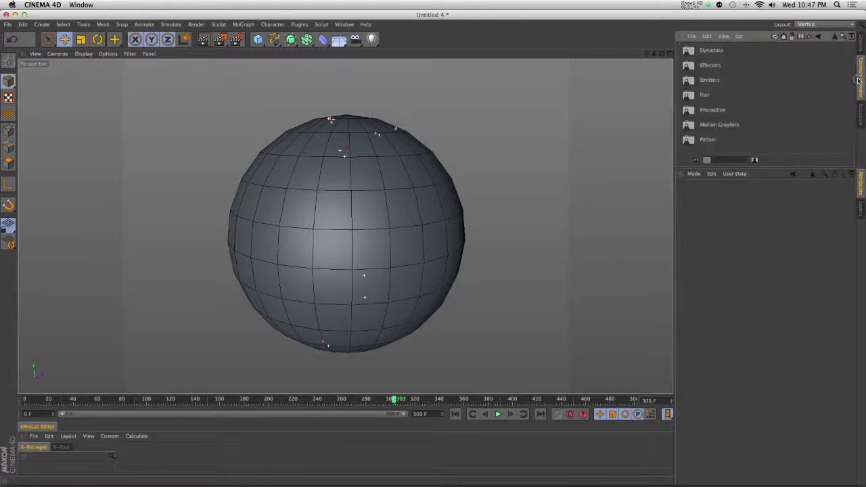
double_click(708, 56)
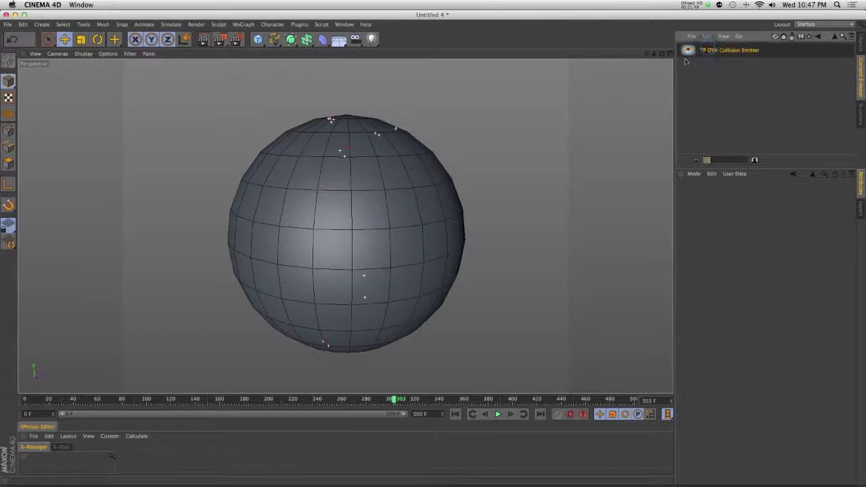
double_click(734, 53)
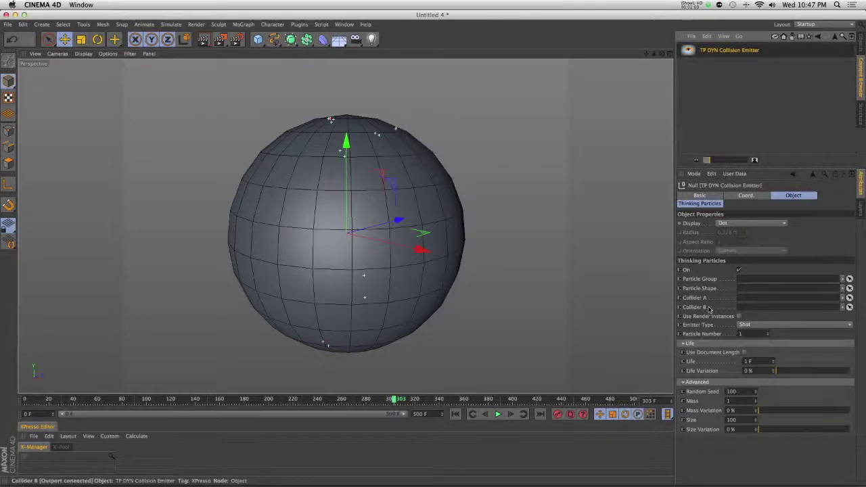
click(858, 44)
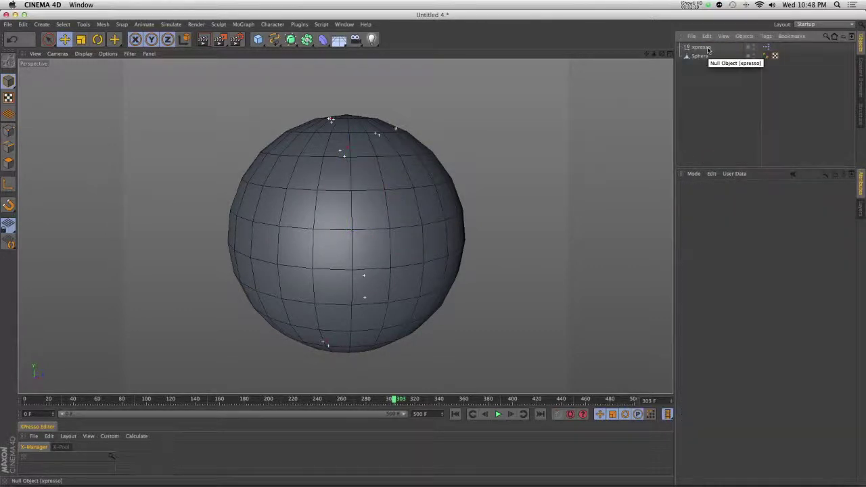
click(691, 129)
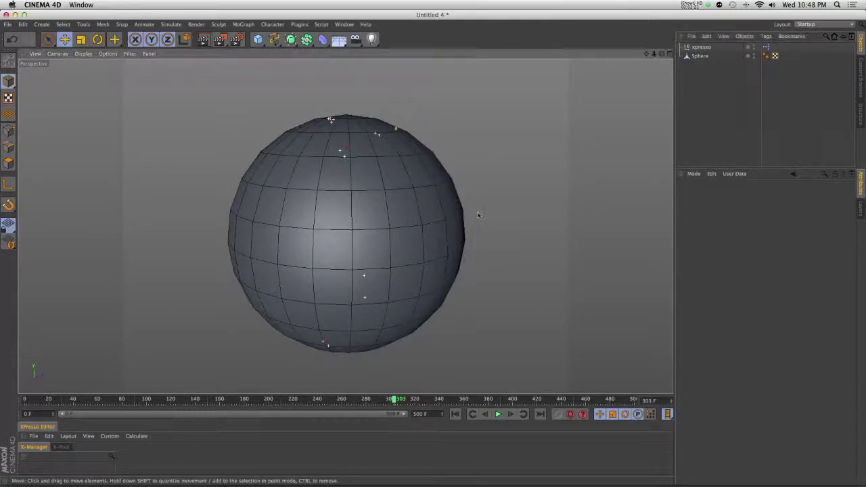
Step: Play the particle animation from the first frame and display the xpresso null's node graph in an enlarged XPresso Editor
click(456, 414)
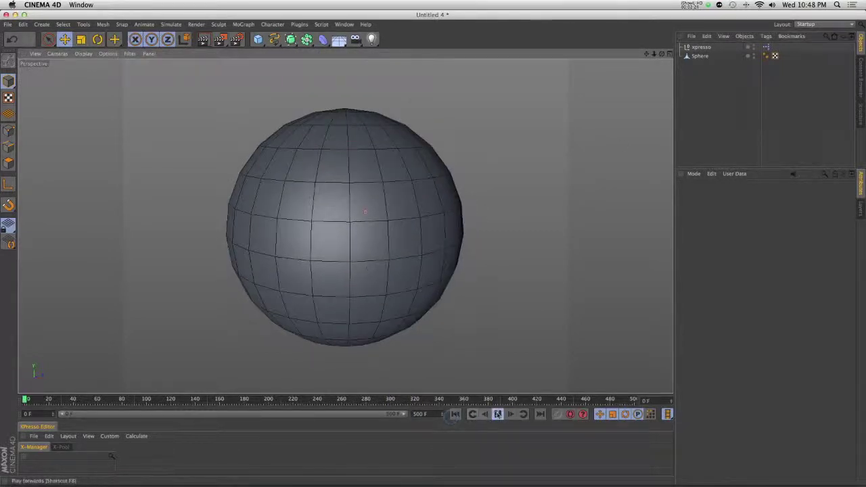
click(497, 414)
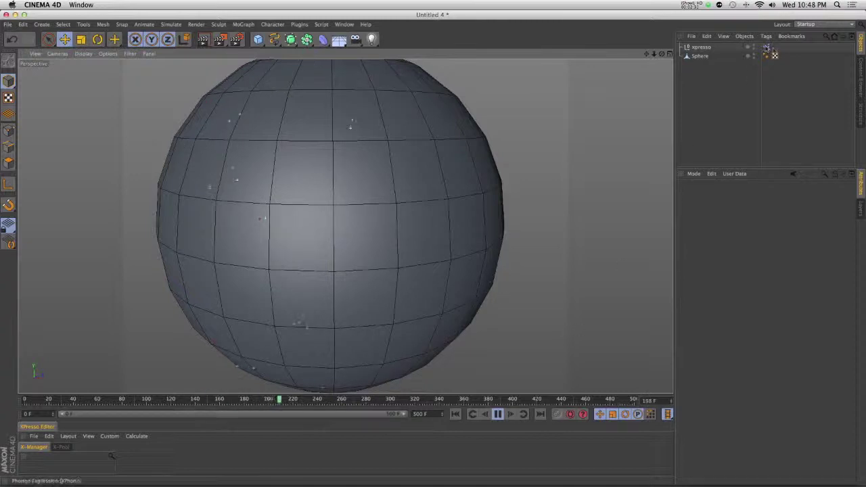
click(766, 47)
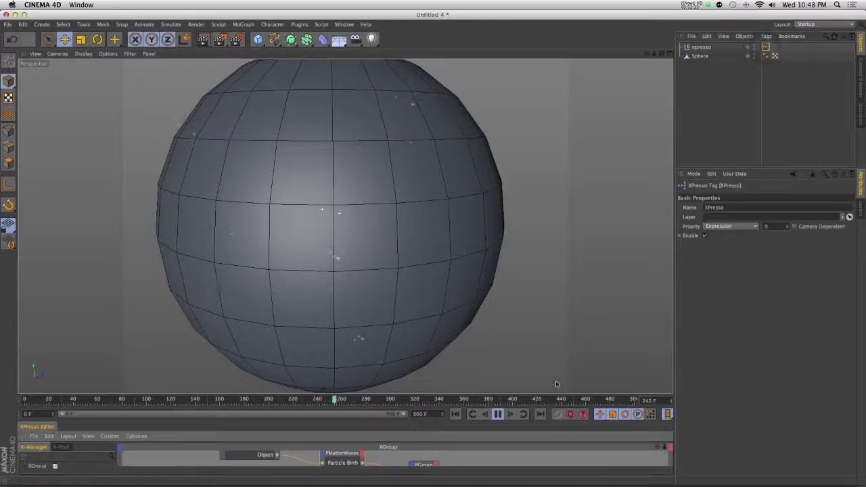
drag(587, 391, 593, 242)
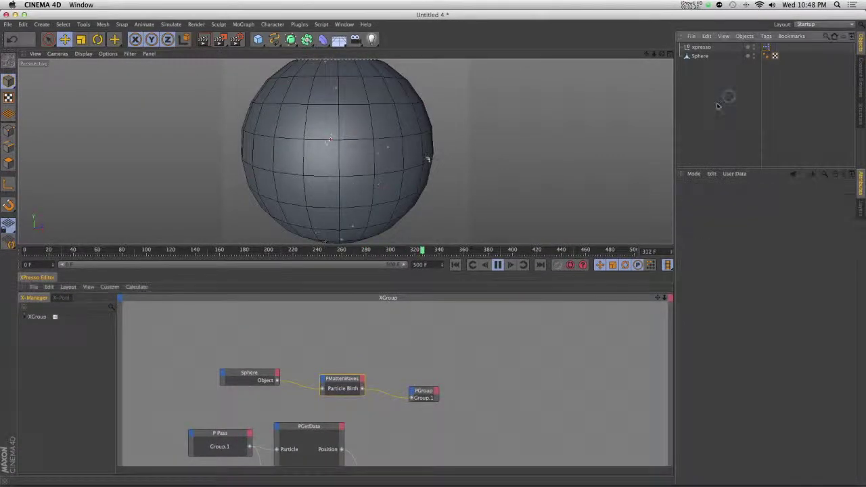
Step: Add a cube, make it editable, and use it as the object feeding the PMatterWaves node instead of the sphere
click(260, 40)
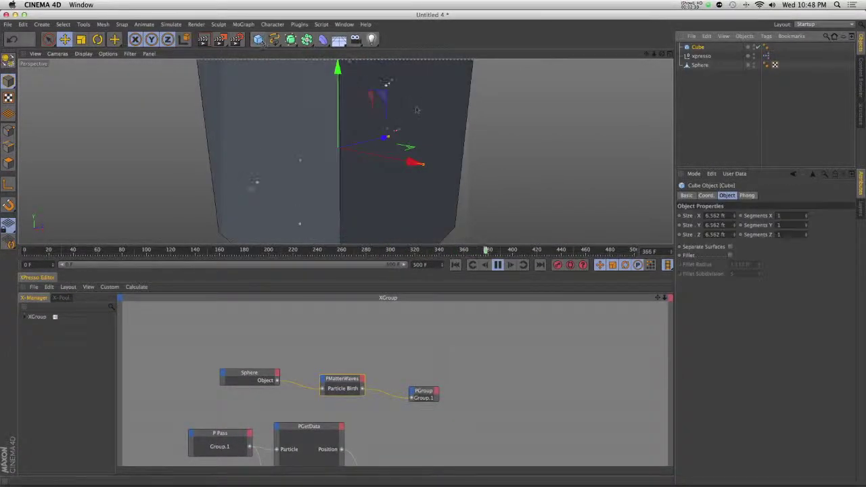
key(c)
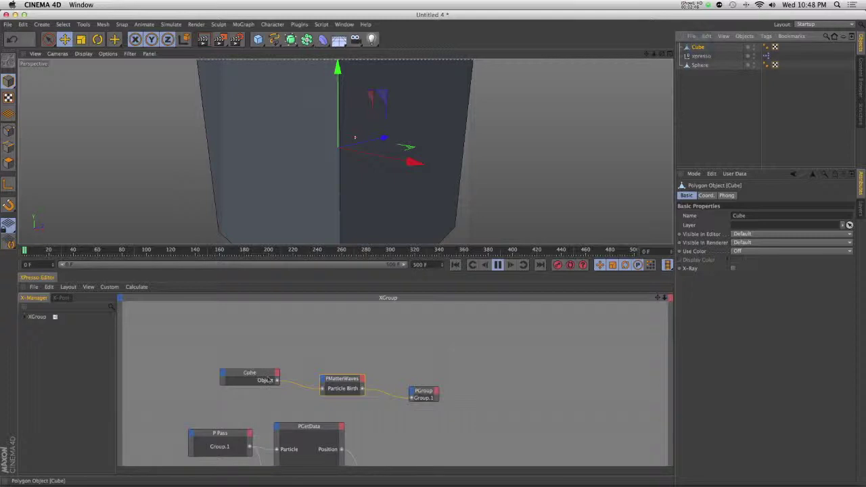
alt+drag(427, 164, 427, 194)
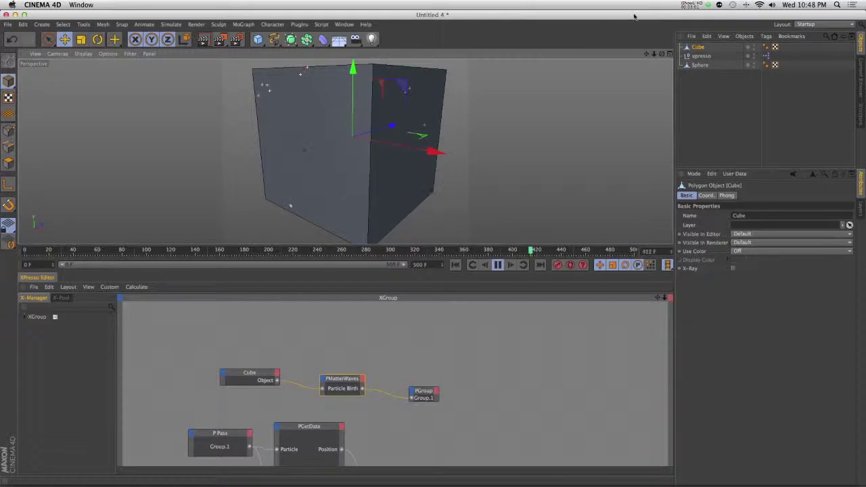
click(701, 56)
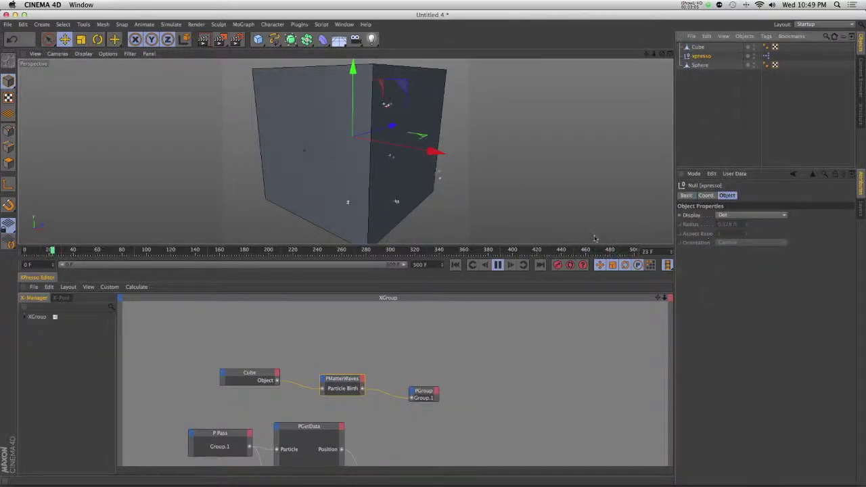
click(704, 135)
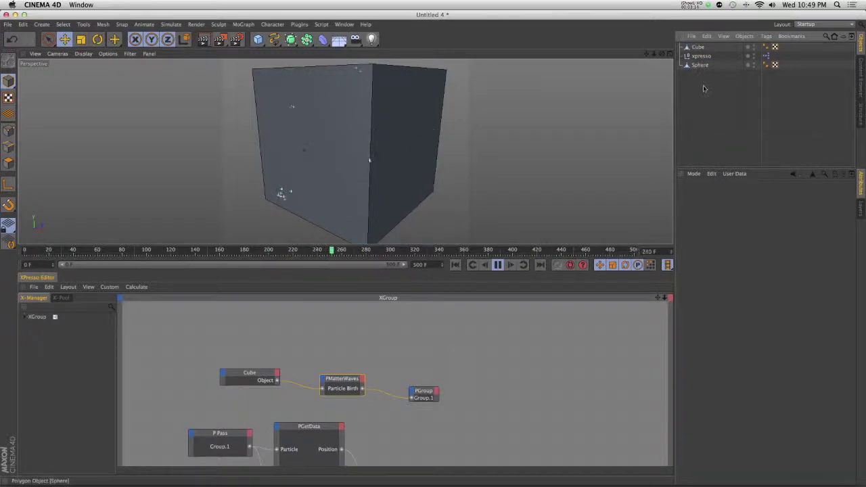
Step: Restore the sphere as the object feeding the PMatterWaves node and delete the cube
drag(703, 66, 262, 380)
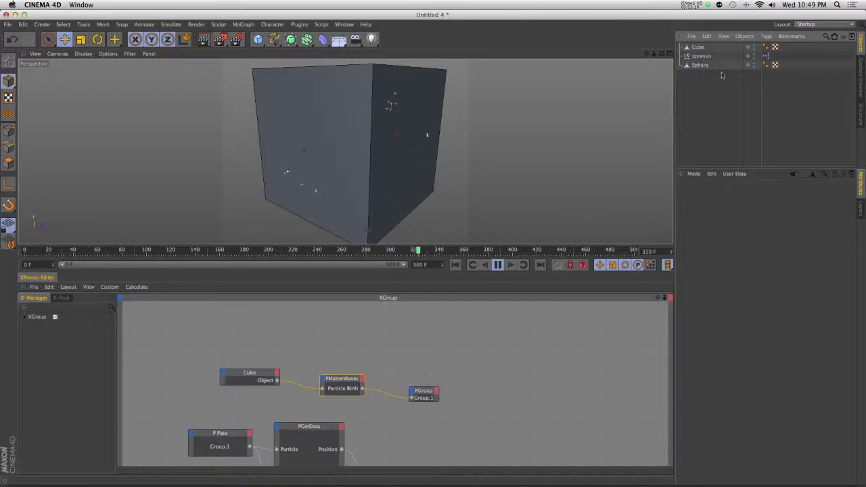
drag(700, 65, 261, 383)
click(700, 47)
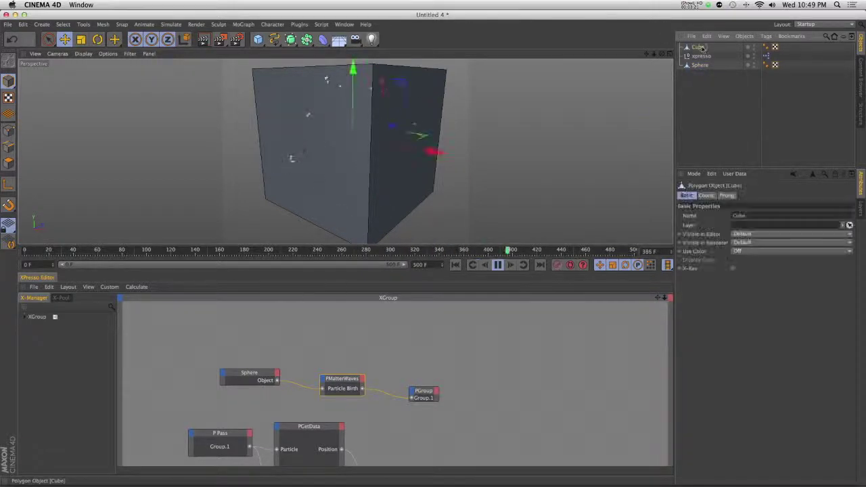
key(Delete)
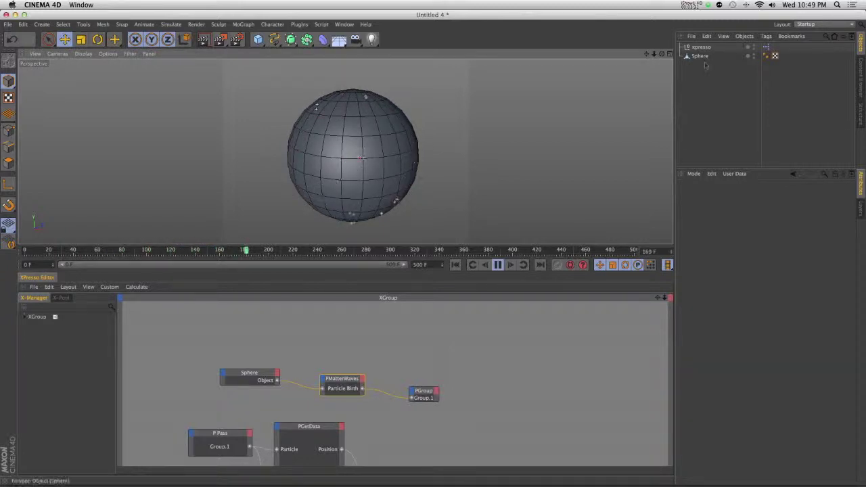
Step: Hide the sphere so only its particles show in the viewport
click(750, 54)
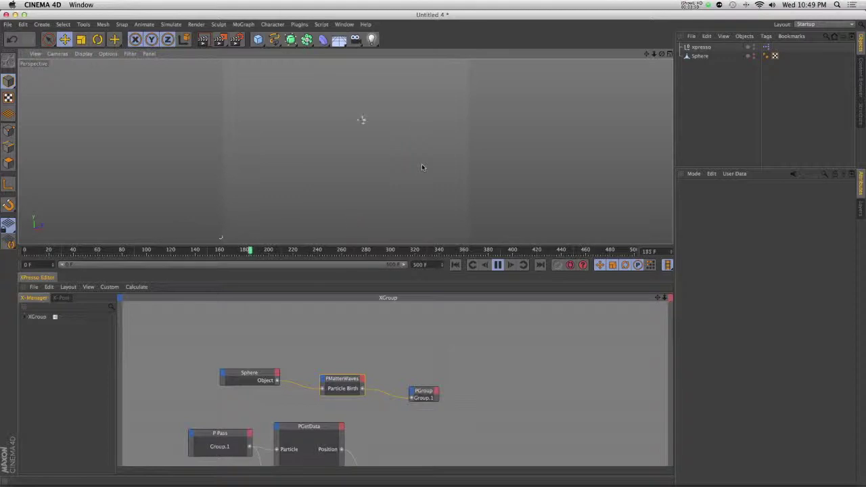
Step: Try a cylinder primitive in the scene and delete it again
click(258, 40)
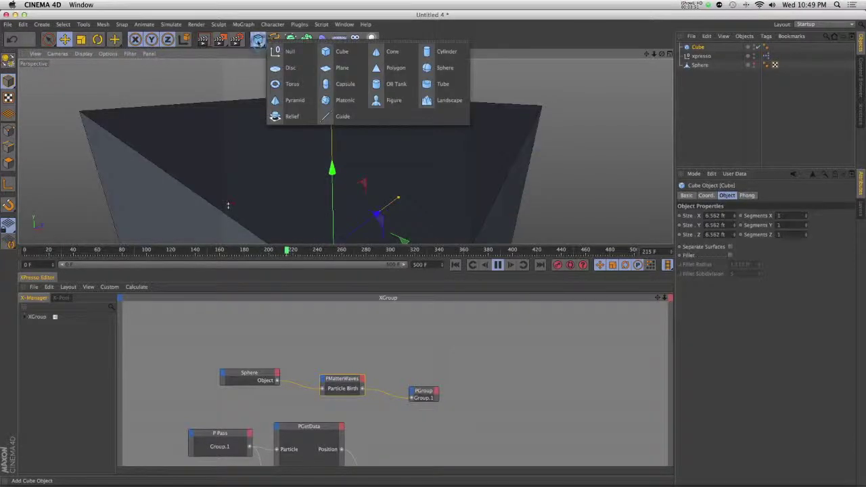
key(super+z)
drag(258, 40, 433, 53)
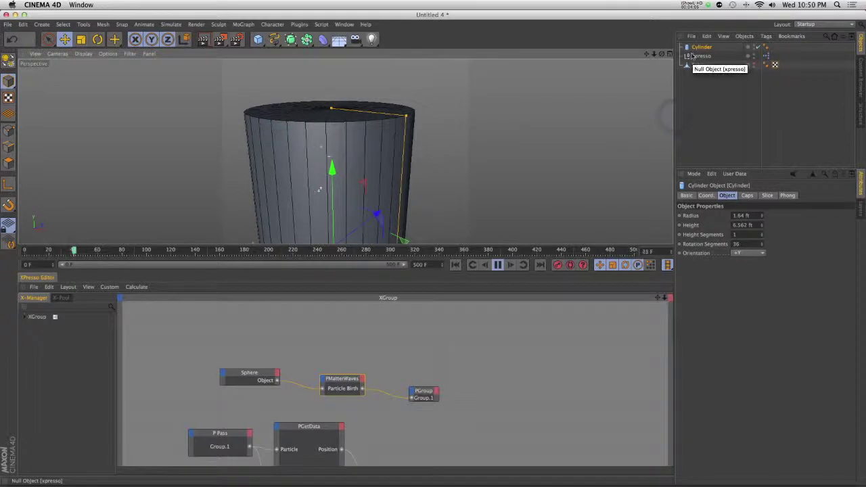
key(Delete)
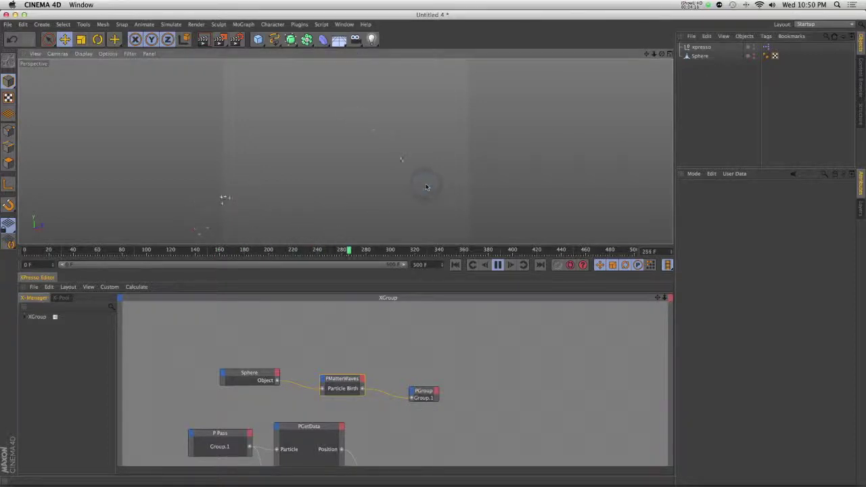
Step: Create a new empty project and enlarge the viewport by shrinking the XPresso Editor area
key(super+n)
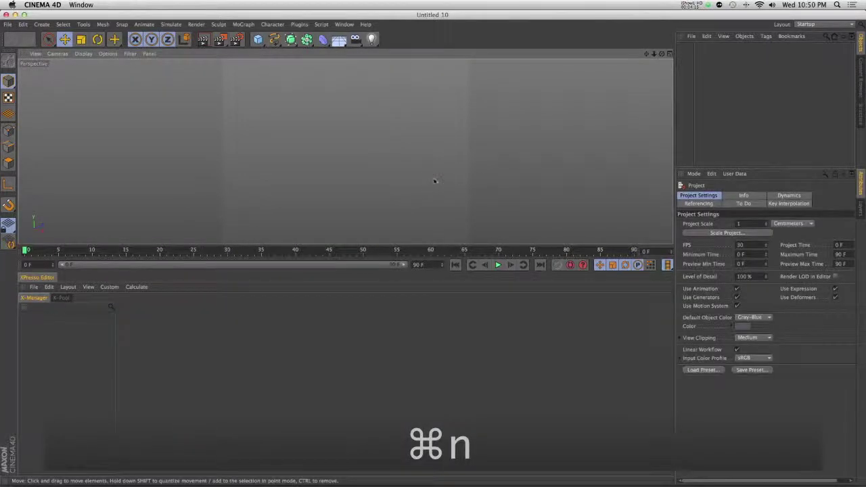
click(428, 173)
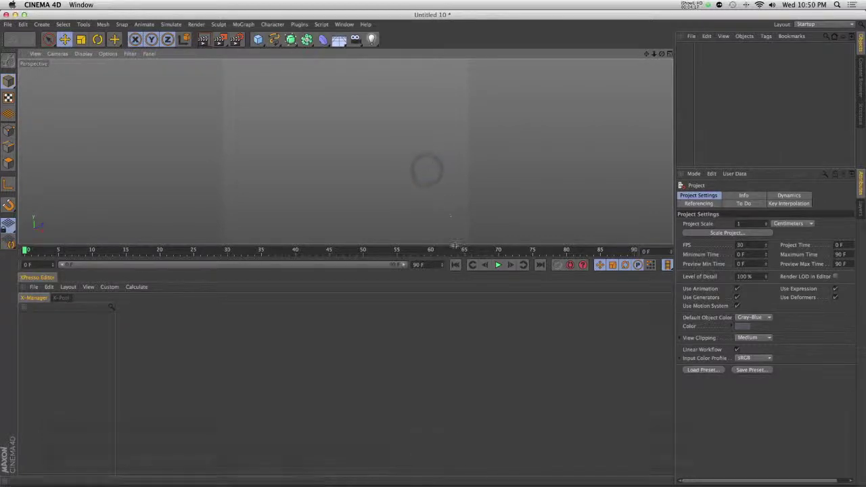
drag(458, 245, 459, 358)
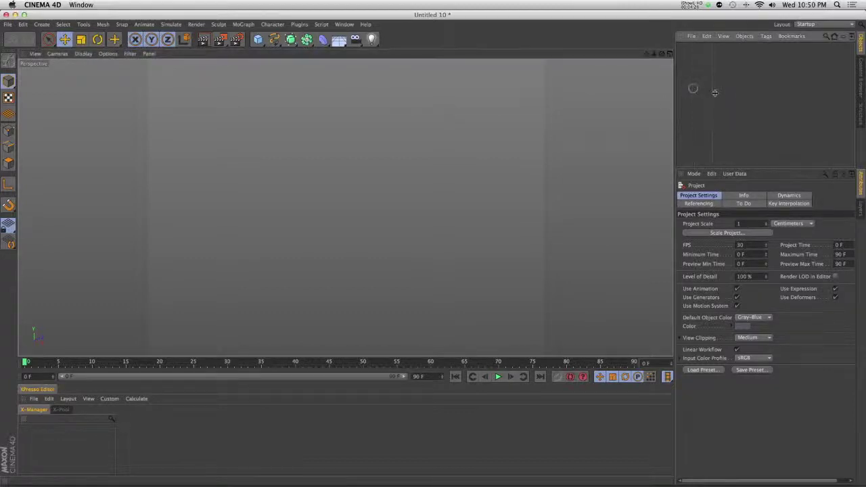
Step: Add a null object and rename it Xpresso
click(263, 44)
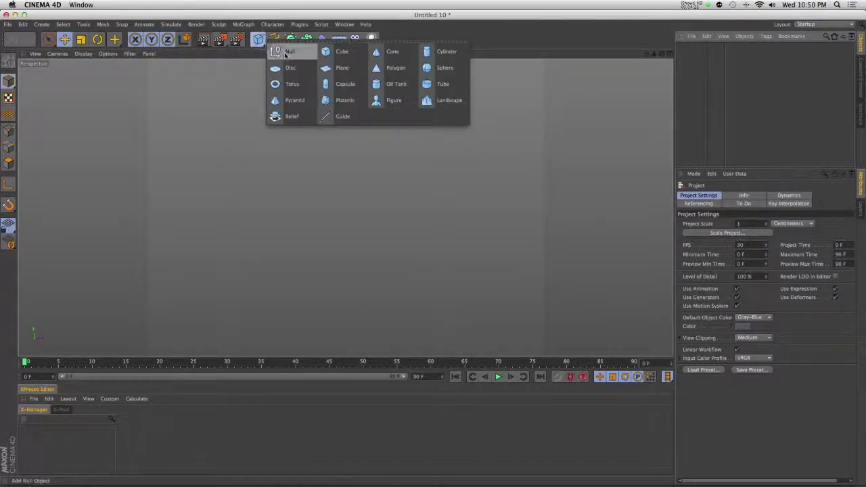
click(291, 51)
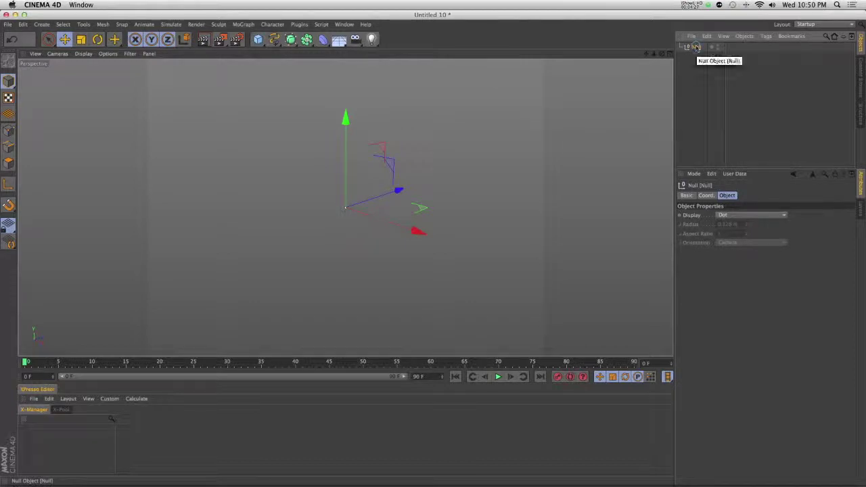
double_click(697, 48)
text(Xpresso)
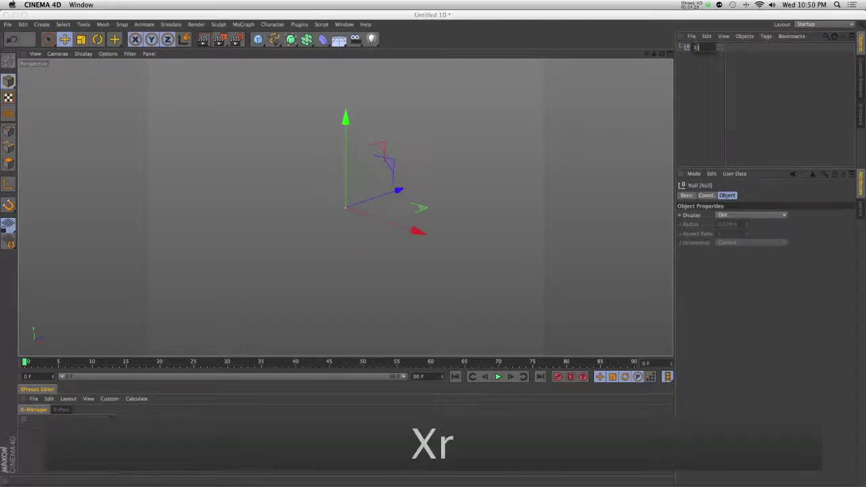
key(Return)
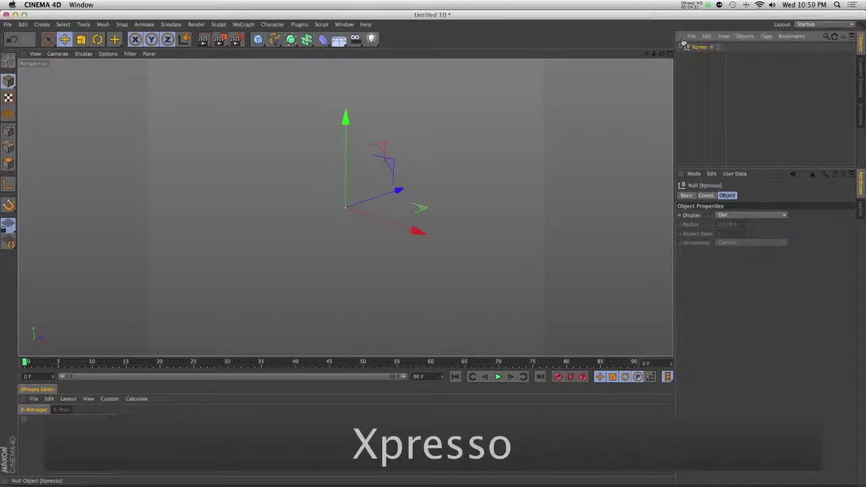
click(724, 95)
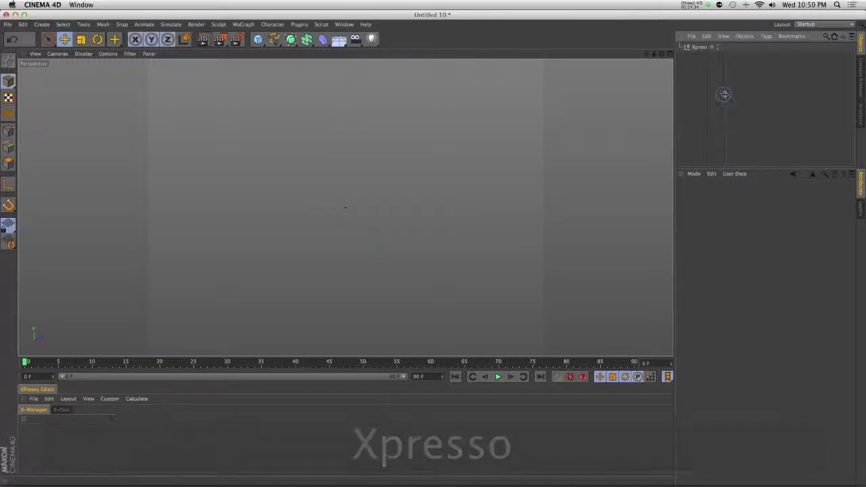
Step: Give the Xpresso null an XPresso tag and enlarge the XPresso Editor to make room for nodes
click(699, 51)
right_click(698, 53)
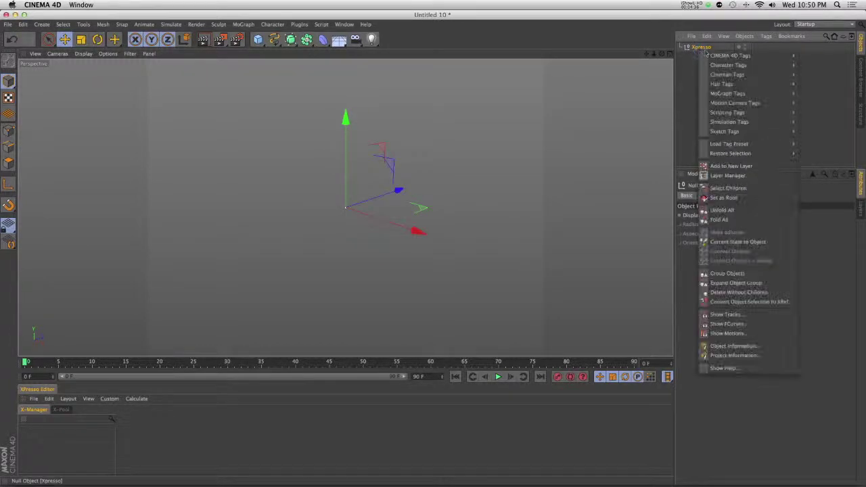
mouse_move(723, 56)
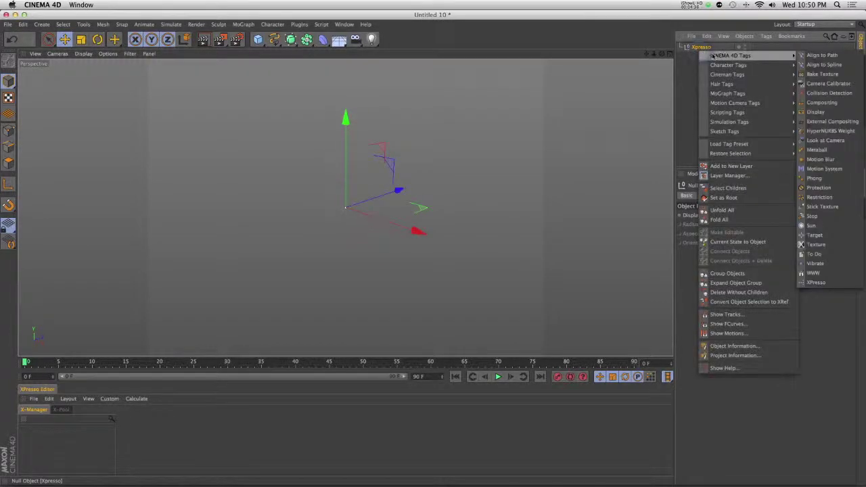
click(816, 282)
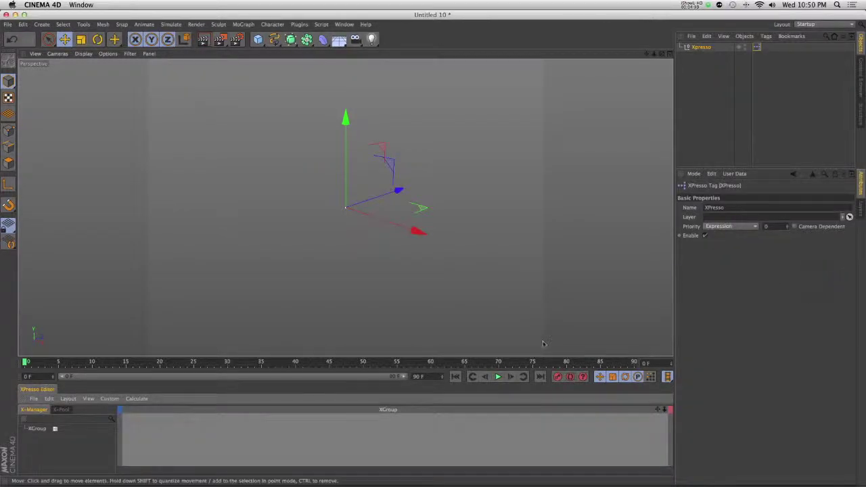
drag(543, 356, 552, 295)
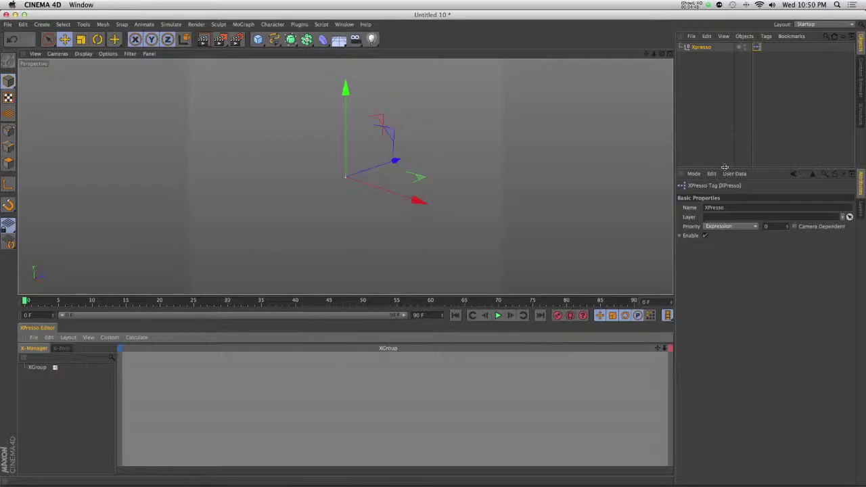
click(806, 25)
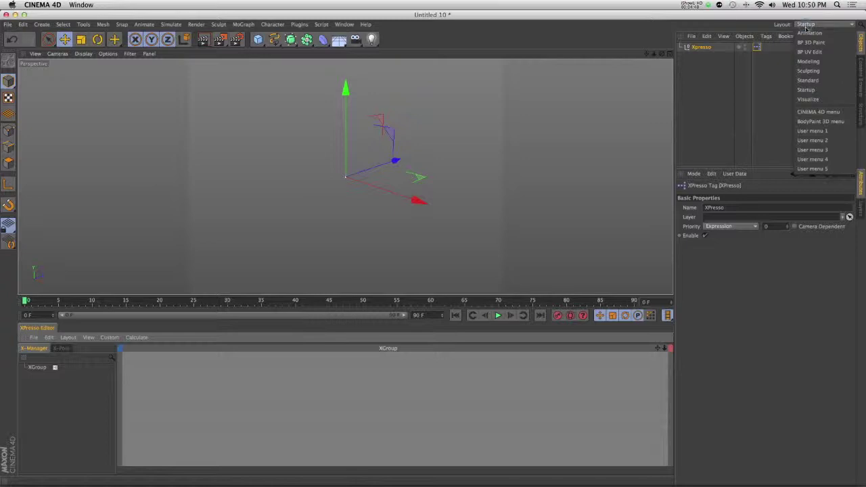
click(704, 138)
click(704, 139)
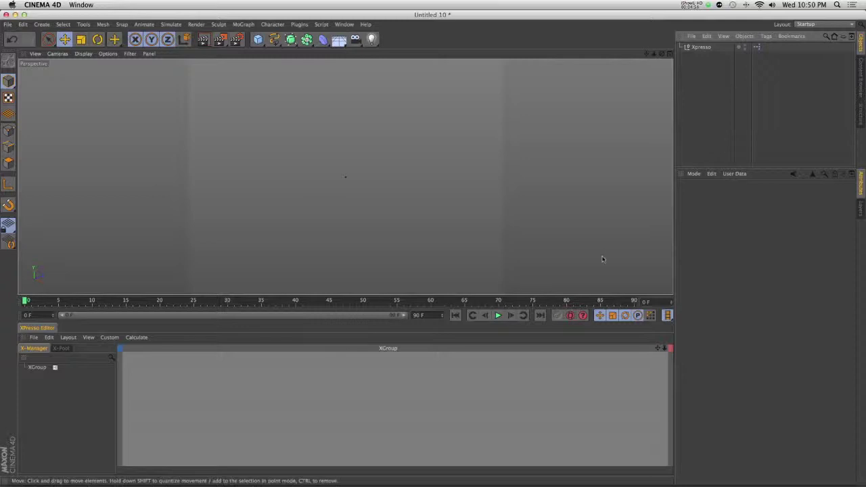
Step: Enlarge the XPresso Editor area further and switch on Animation Refresh for the XPresso calculation
drag(561, 298, 561, 268)
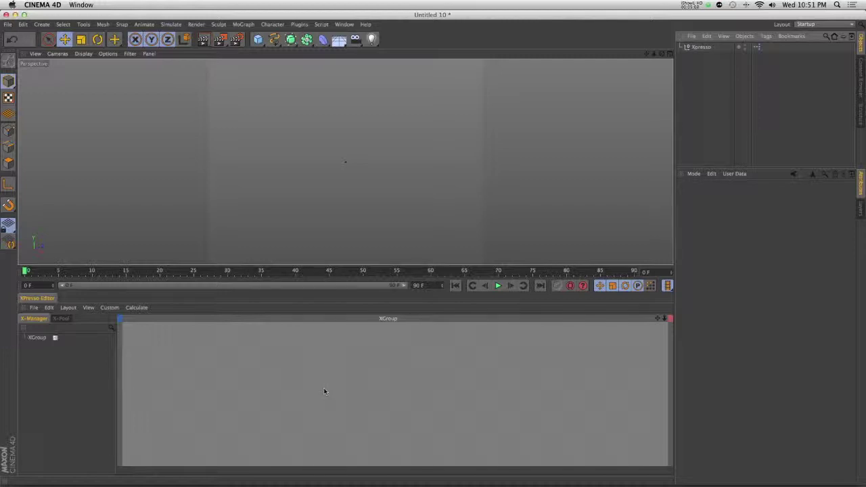
click(136, 307)
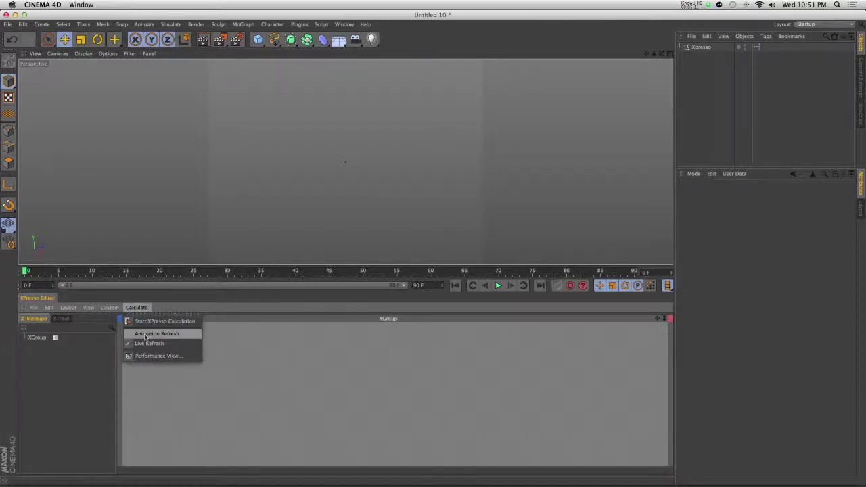
click(145, 334)
click(231, 365)
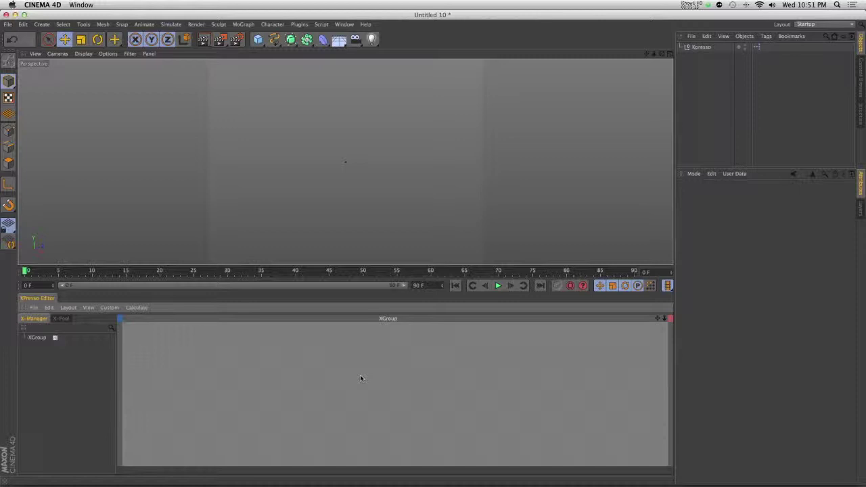
Step: Try out a Result node in the XPresso graph by adding it, enlarging it and deleting it again
right_click(352, 372)
mouse_move(378, 375)
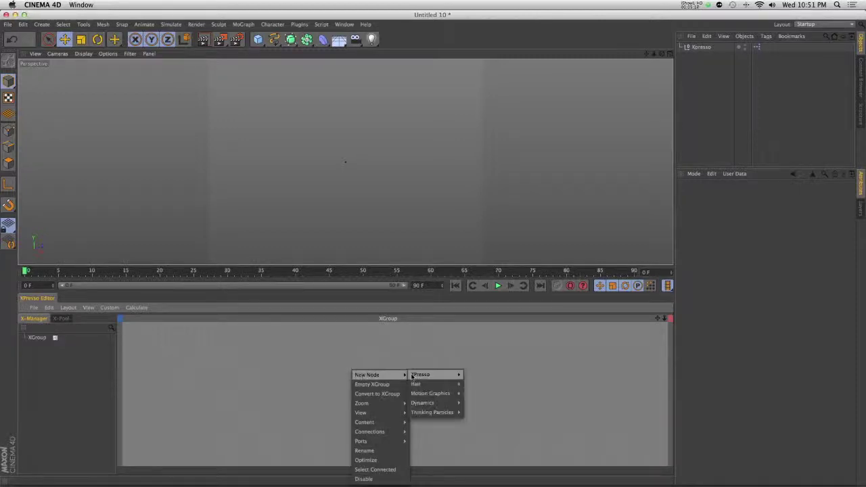
mouse_move(426, 374)
mouse_move(476, 376)
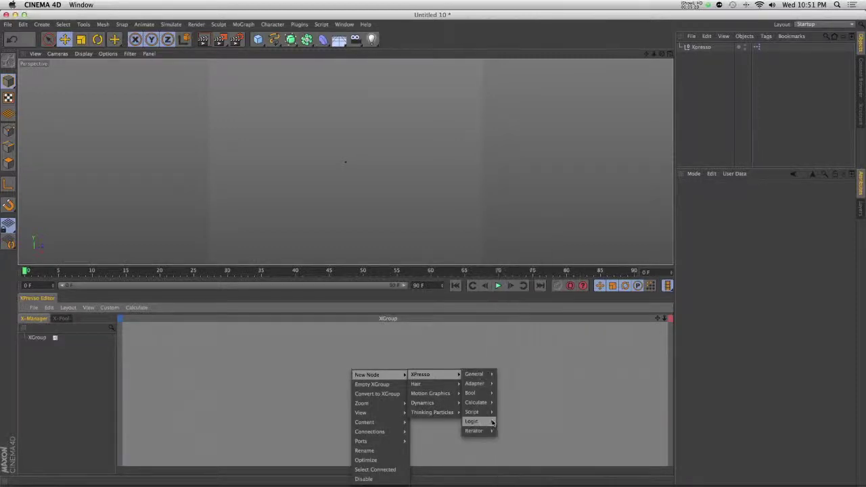
click(508, 421)
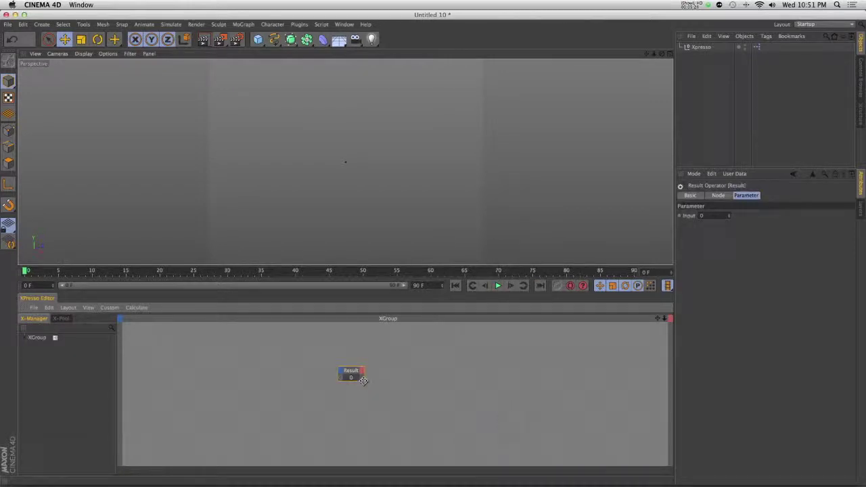
drag(363, 381, 396, 398)
click(421, 414)
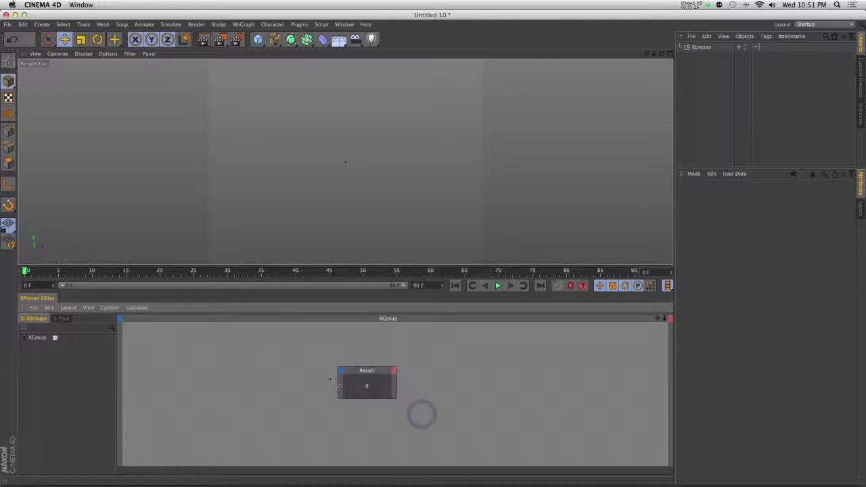
click(353, 374)
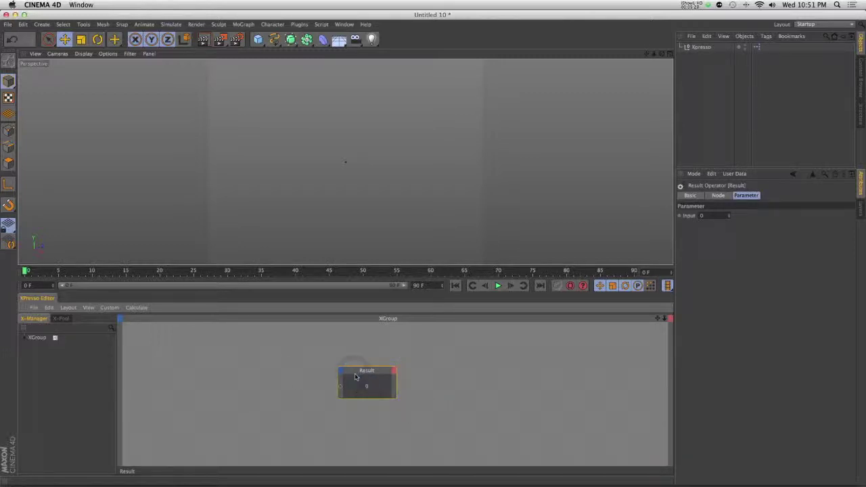
key(Delete)
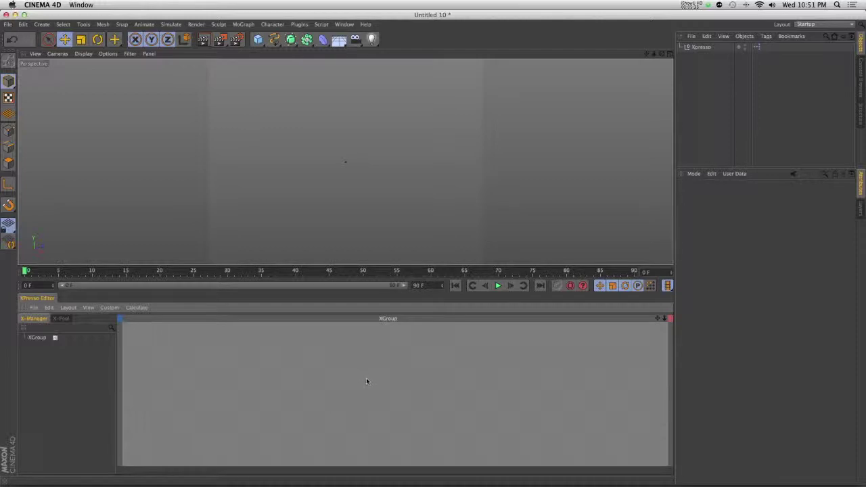
Step: Add a Capsule primitive to the scene
click(257, 39)
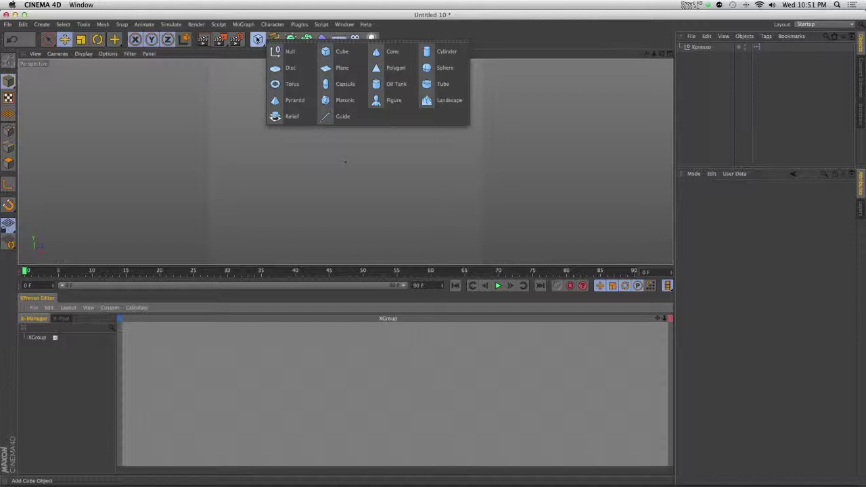
click(346, 83)
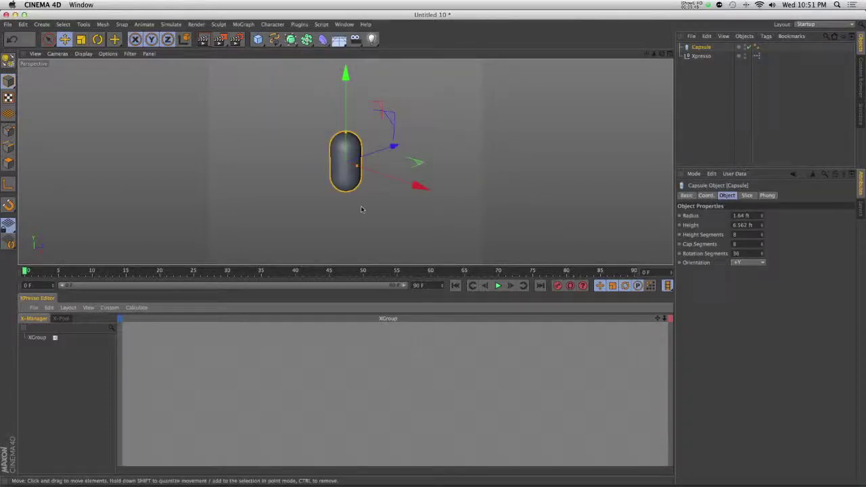
scroll(361, 208, up, 6)
alt+middle_drag(376, 160, 395, 192)
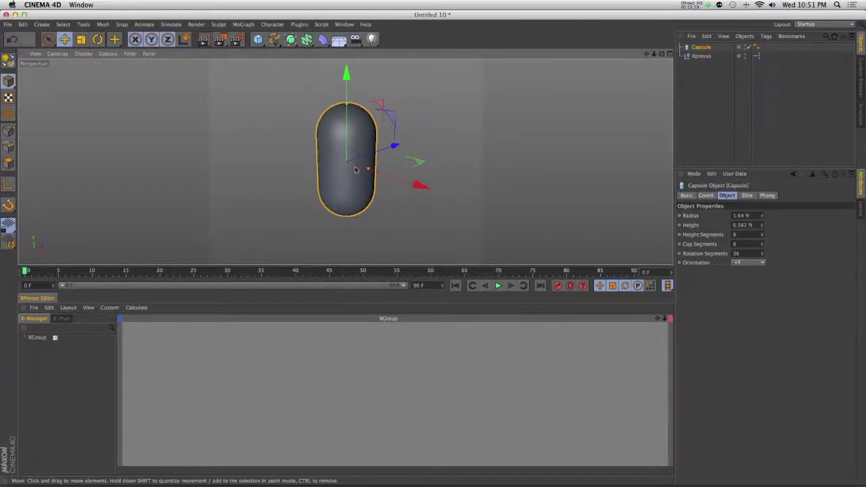
scroll(354, 169, up, 2)
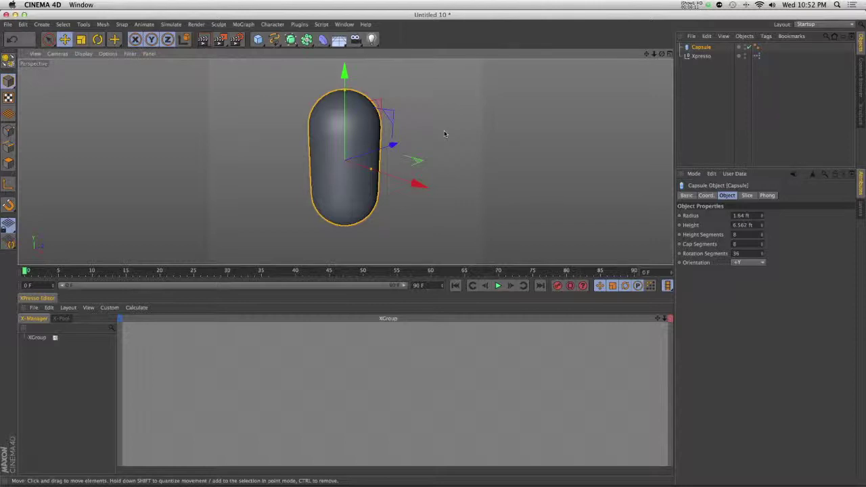
Step: Convert the capsule to an editable polygon object and add it as a node in the XPresso graph
click(708, 118)
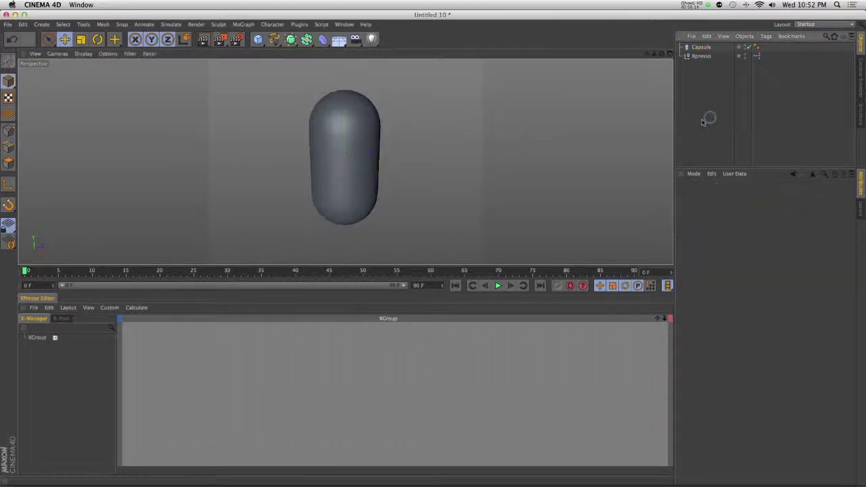
click(700, 47)
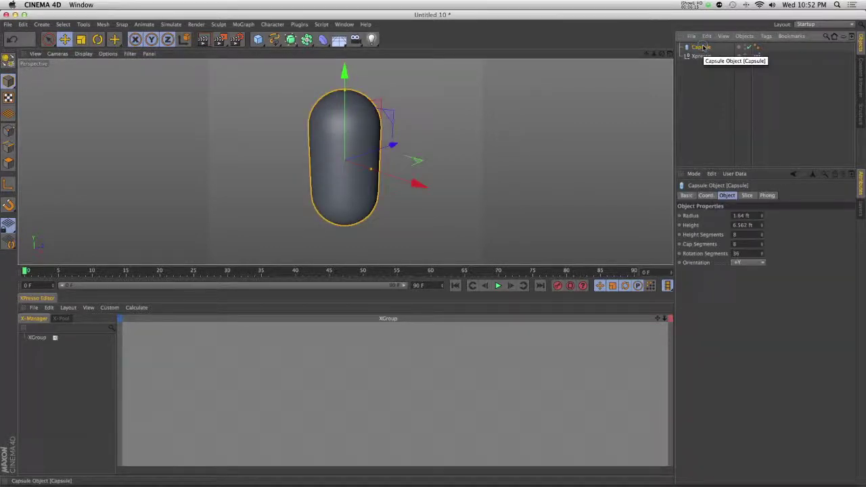
right_click(702, 46)
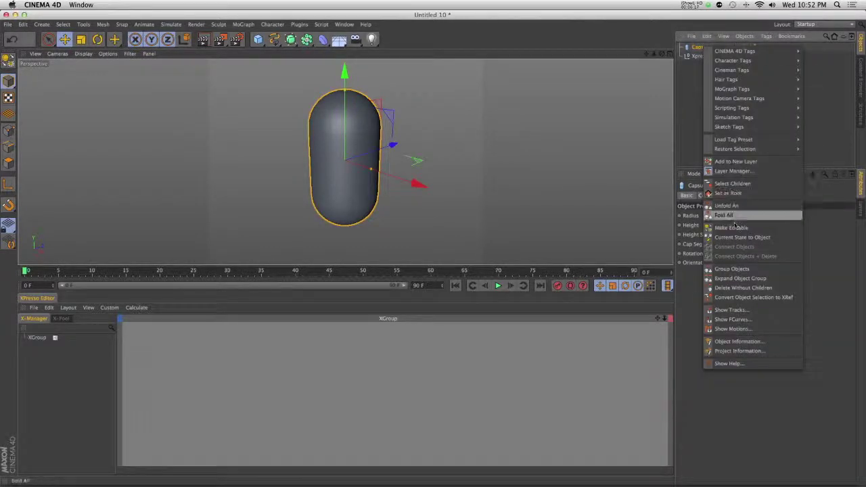
click(719, 164)
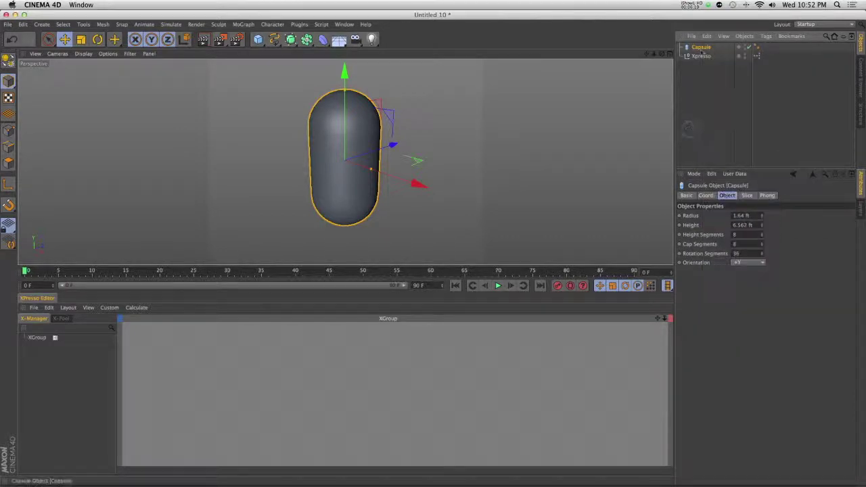
key(c)
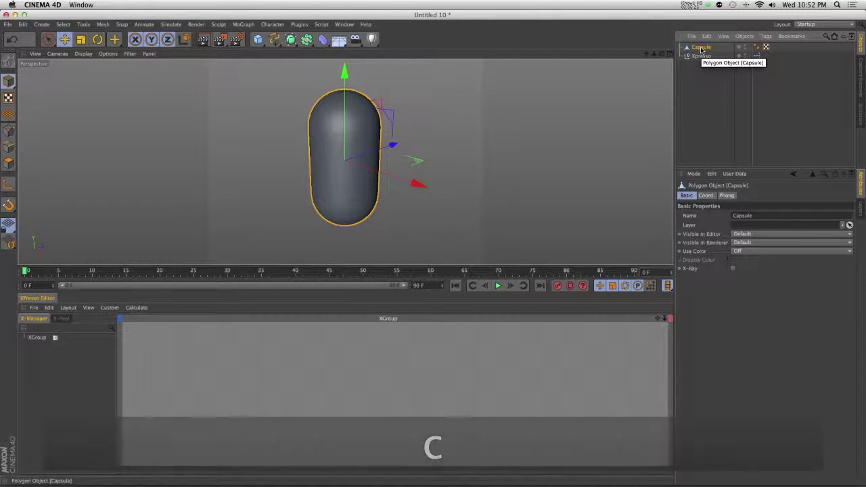
drag(701, 50, 290, 365)
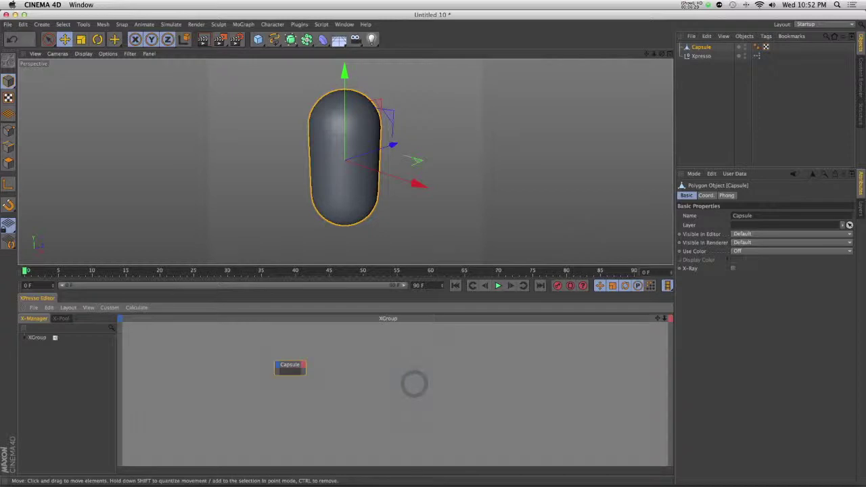
Step: Add a Thinking Particles PMatterWaves generator node beside the Capsule node and enlarge it
click(369, 375)
right_click(365, 374)
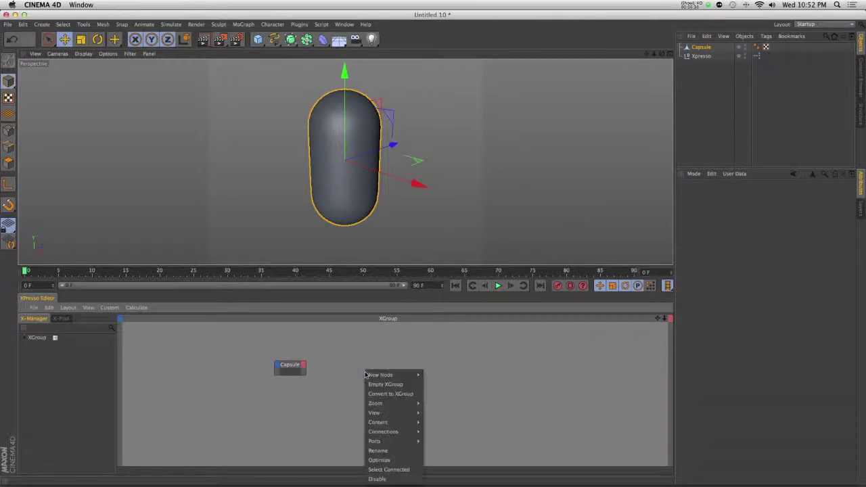
mouse_move(399, 375)
mouse_move(439, 415)
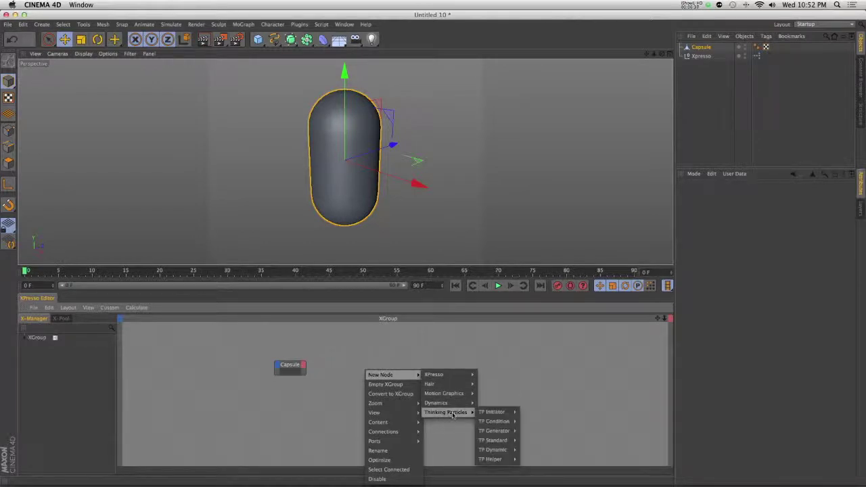
mouse_move(491, 441)
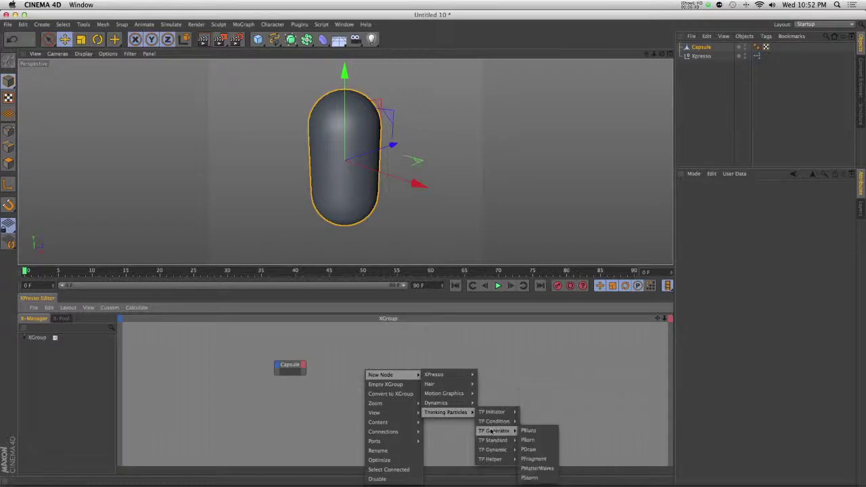
click(528, 470)
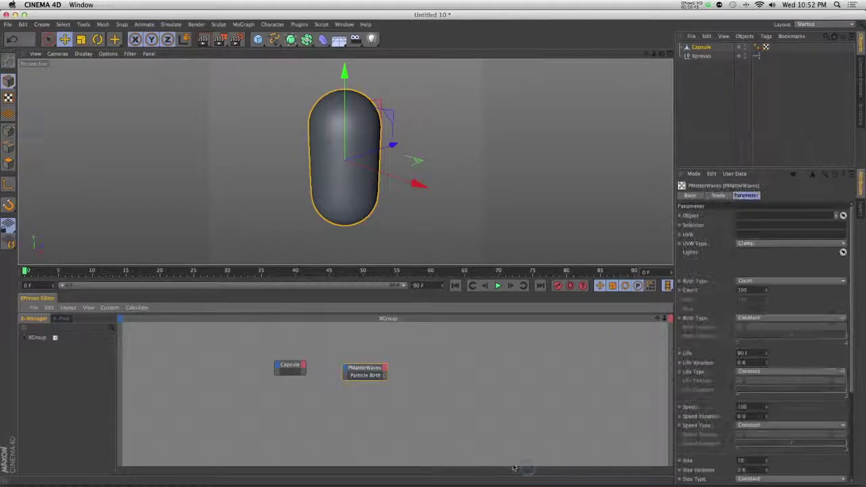
drag(359, 370, 374, 365)
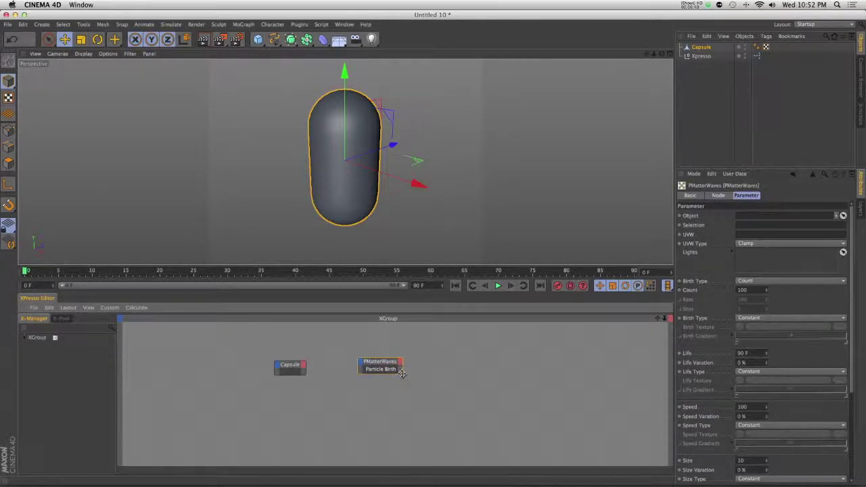
drag(402, 376, 426, 388)
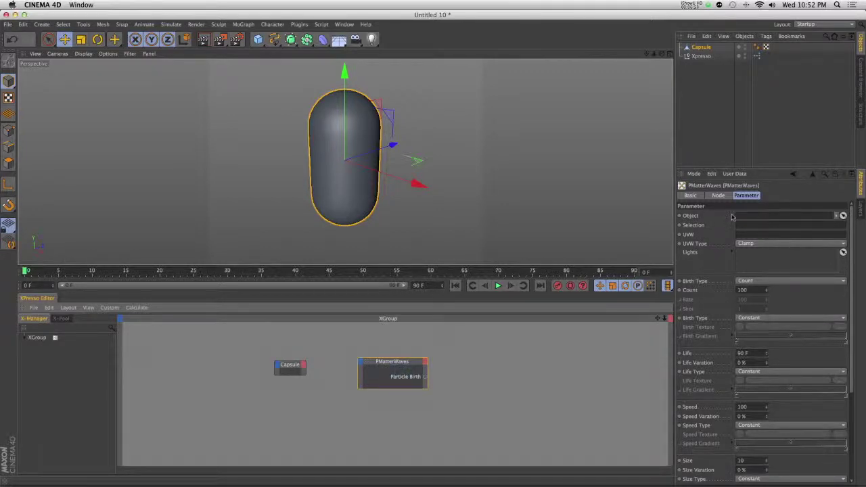
Step: Move the capsule below the Xpresso null in the hierarchy and connect its node's Object output to the PMatterWaves Object input
drag(701, 47, 715, 130)
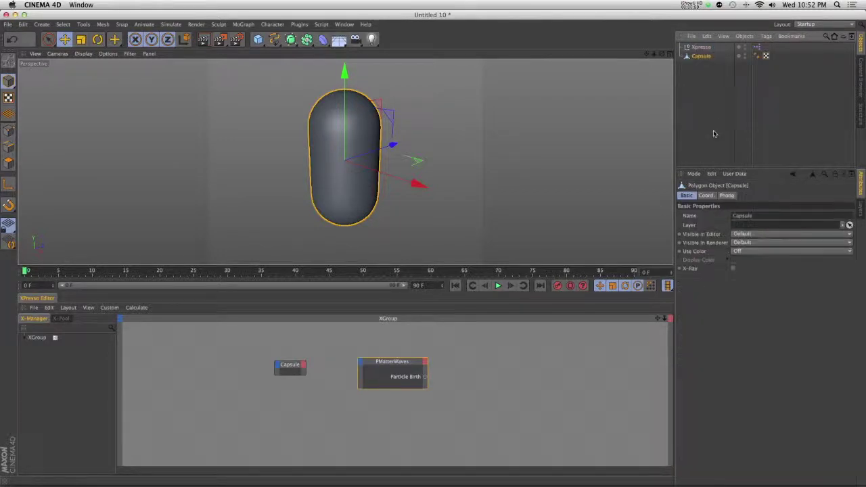
drag(469, 421, 347, 357)
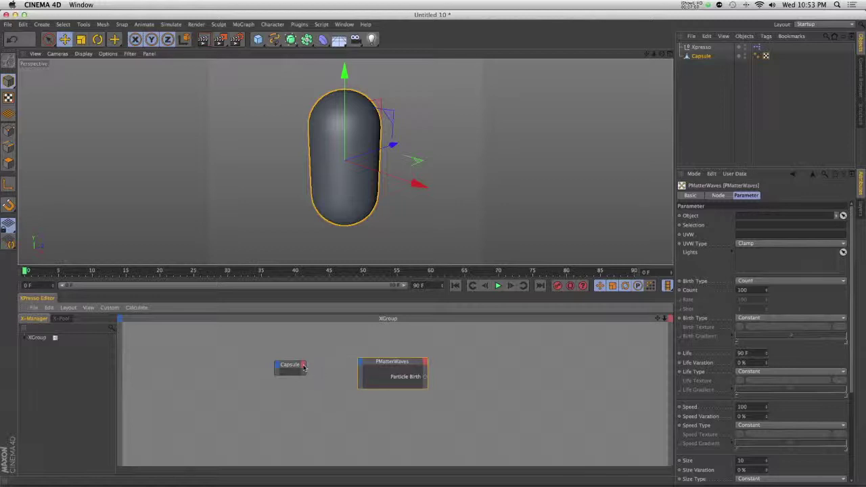
click(303, 366)
click(321, 403)
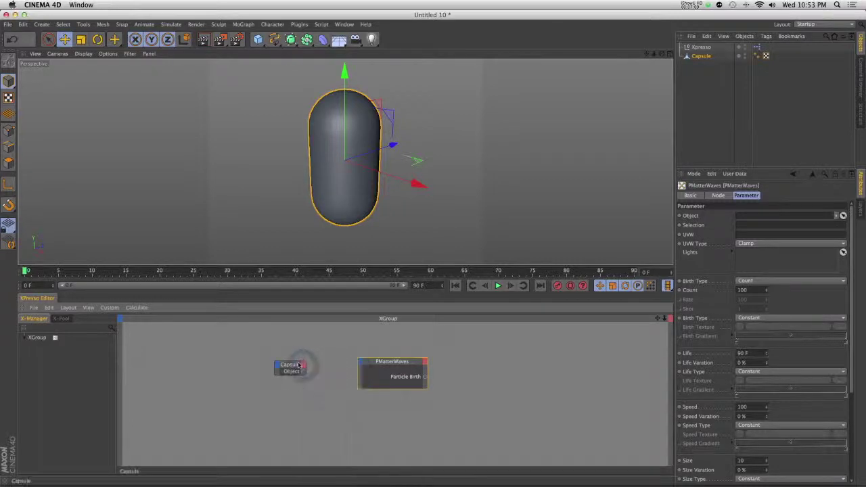
drag(304, 371, 366, 368)
click(373, 317)
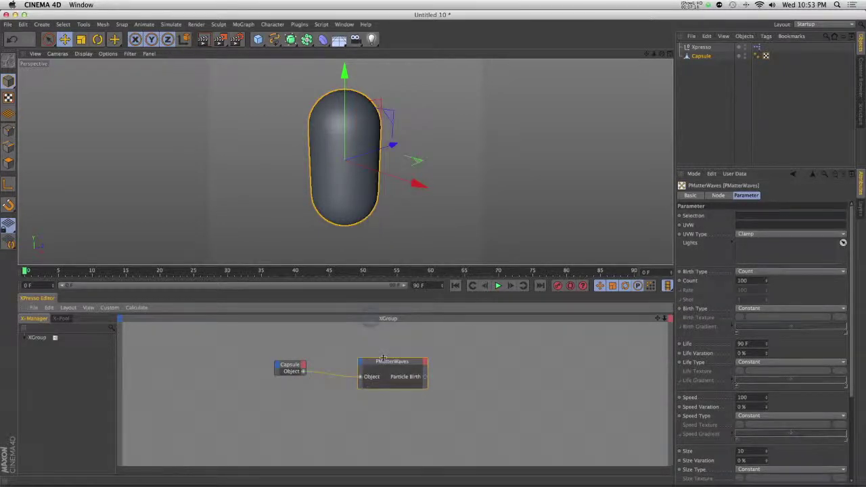
click(380, 351)
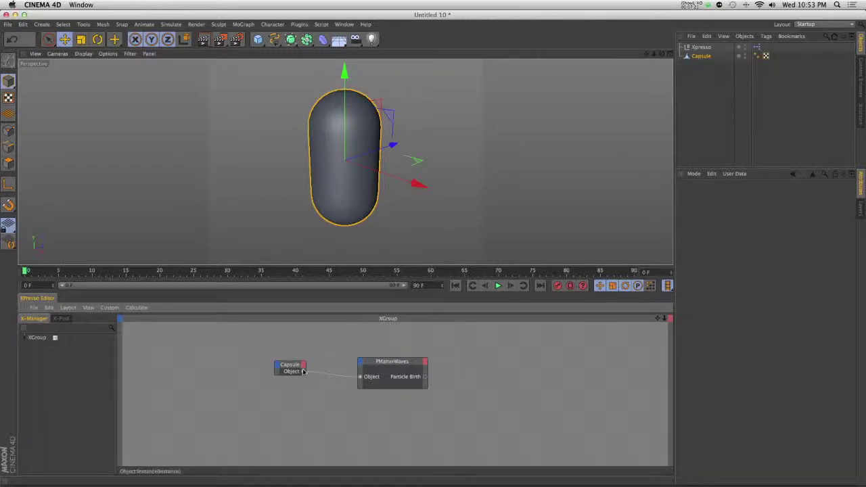
Step: Move the PMatterWaves node closer to the Capsule node and deselect it
click(278, 428)
drag(396, 362, 376, 363)
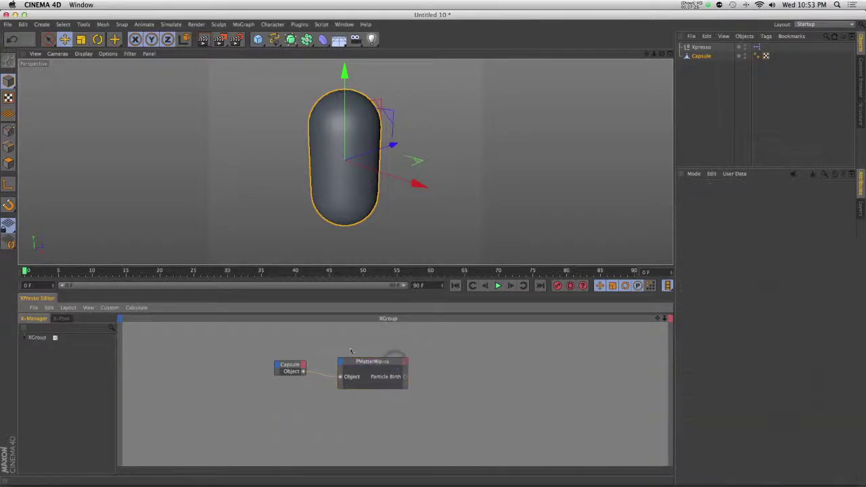
click(350, 346)
click(373, 363)
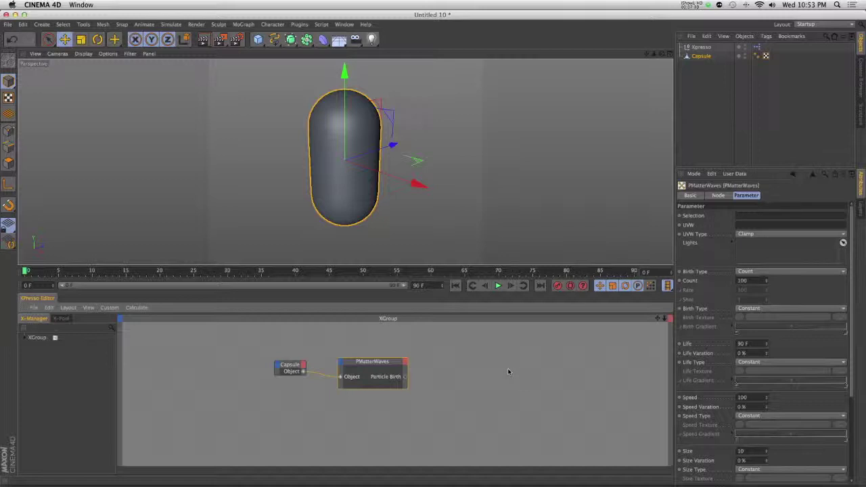
click(496, 382)
click(497, 385)
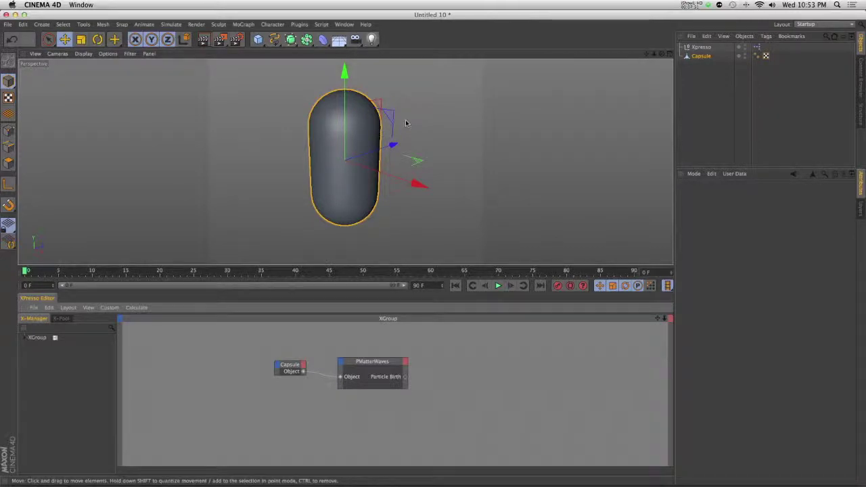
Step: Open the Thinking Particles settings and add two particle groups, Group.1 and Group.2, under All
click(172, 25)
mouse_move(189, 70)
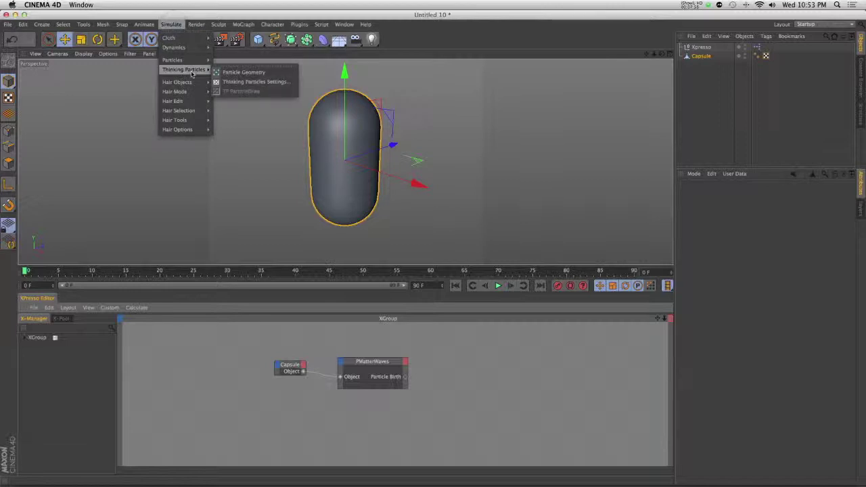
click(237, 82)
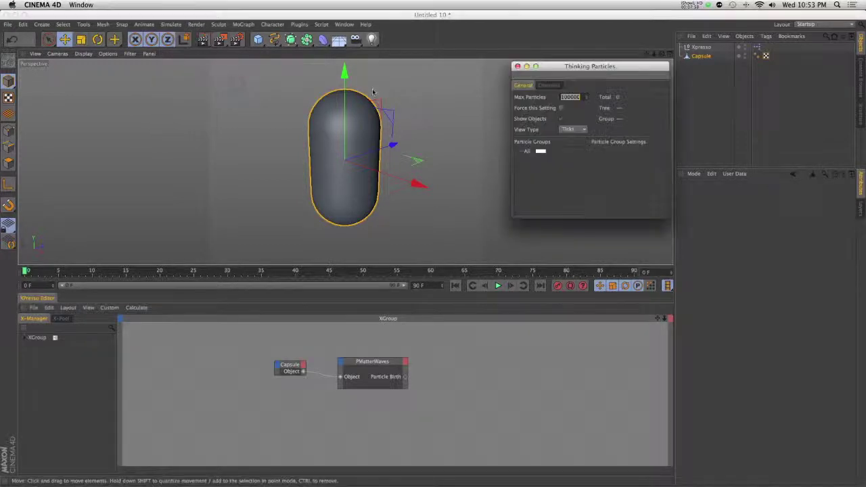
drag(575, 72, 576, 70)
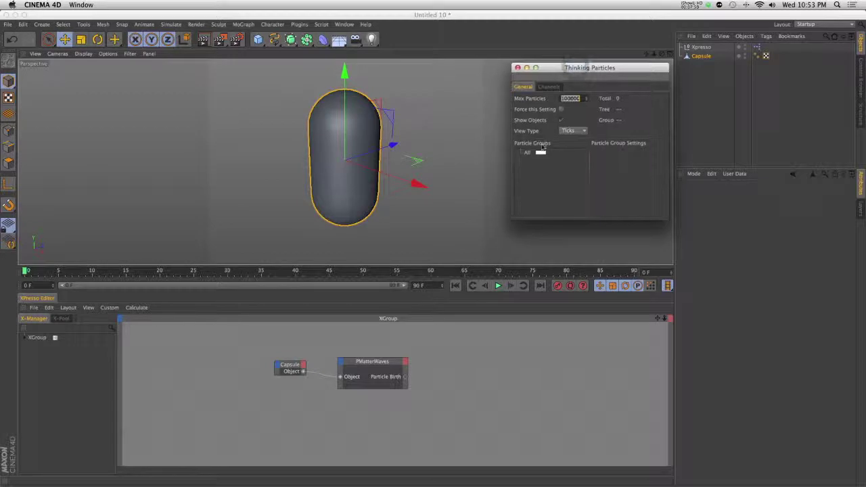
click(524, 155)
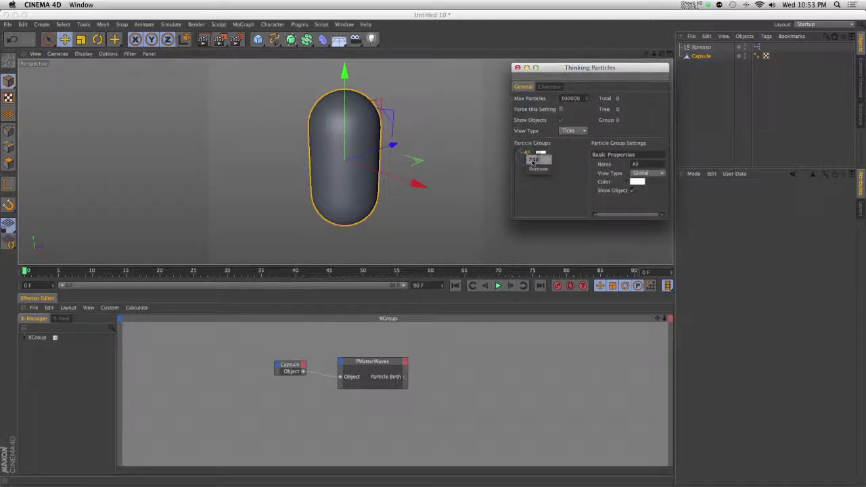
click(529, 159)
right_click(526, 156)
click(532, 162)
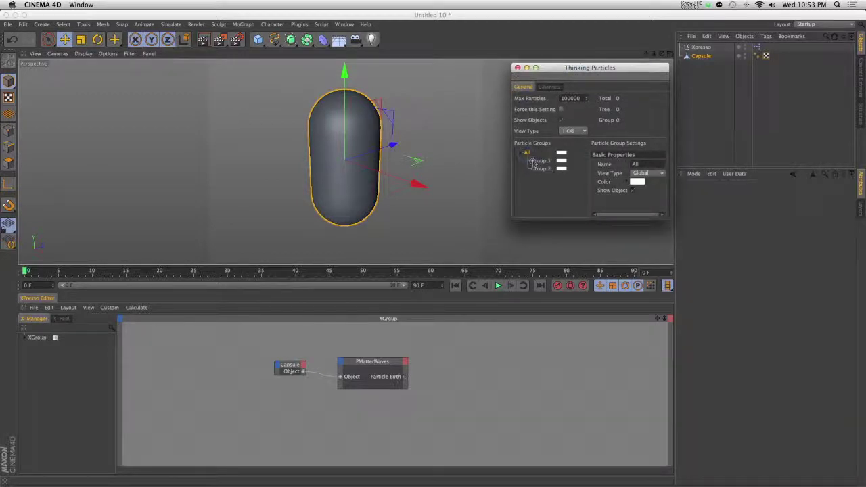
Step: Colour particle Group.1 pure red and Group.2 blue with a hue of about 234°, leaving Group.1 selected
click(559, 169)
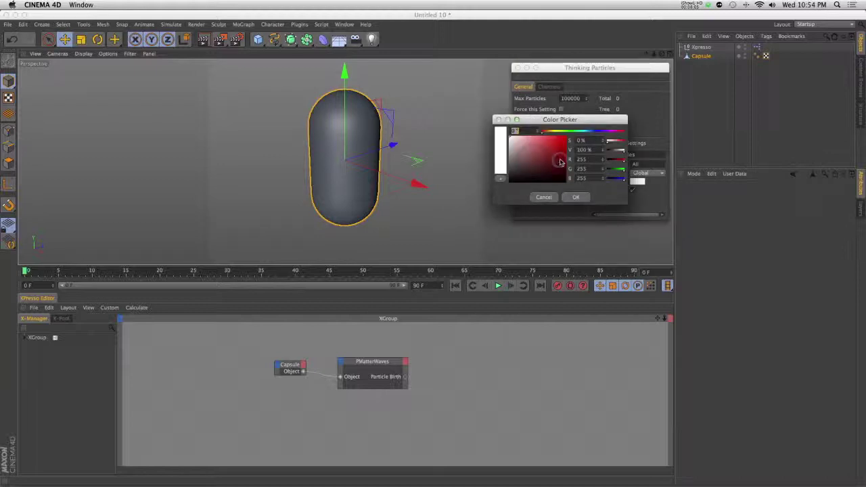
drag(560, 161, 573, 135)
click(575, 196)
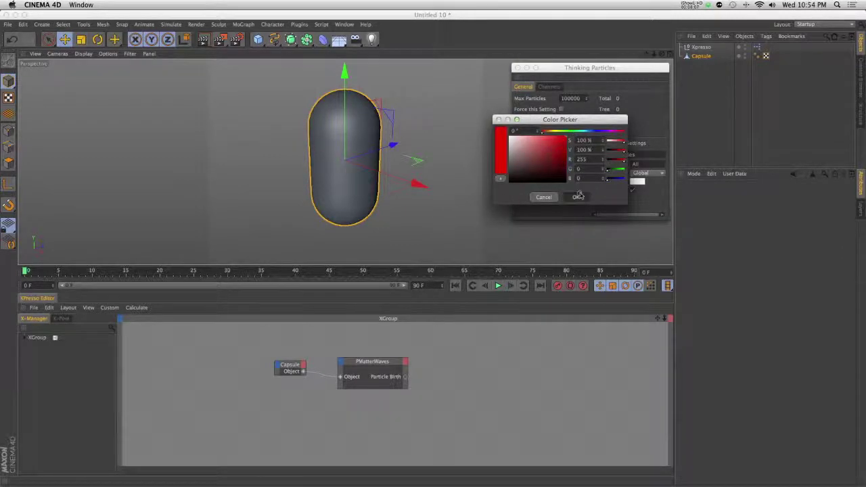
click(561, 169)
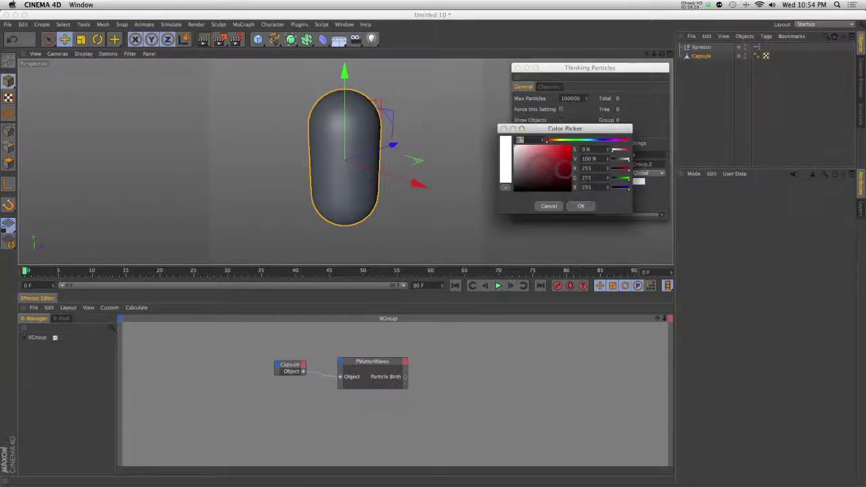
click(600, 142)
drag(570, 159, 574, 146)
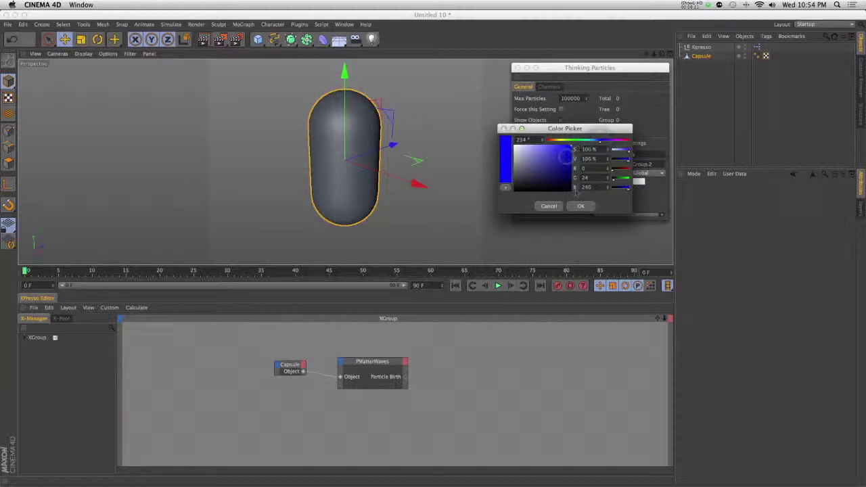
click(578, 204)
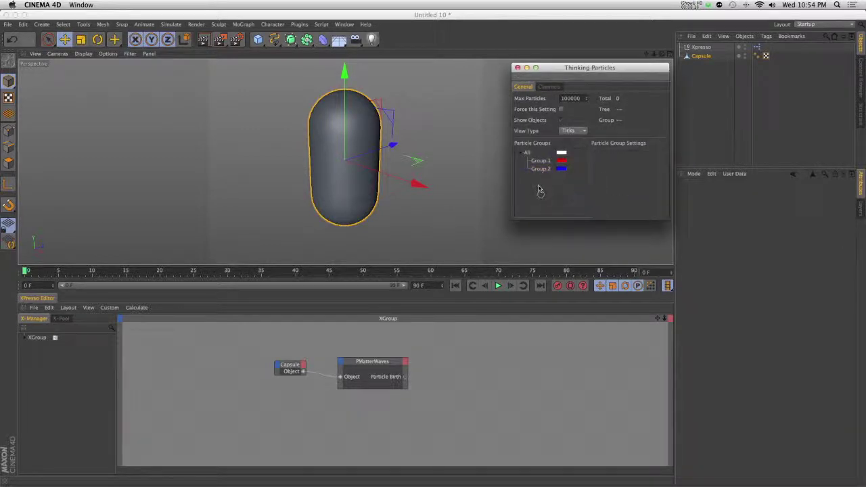
click(541, 162)
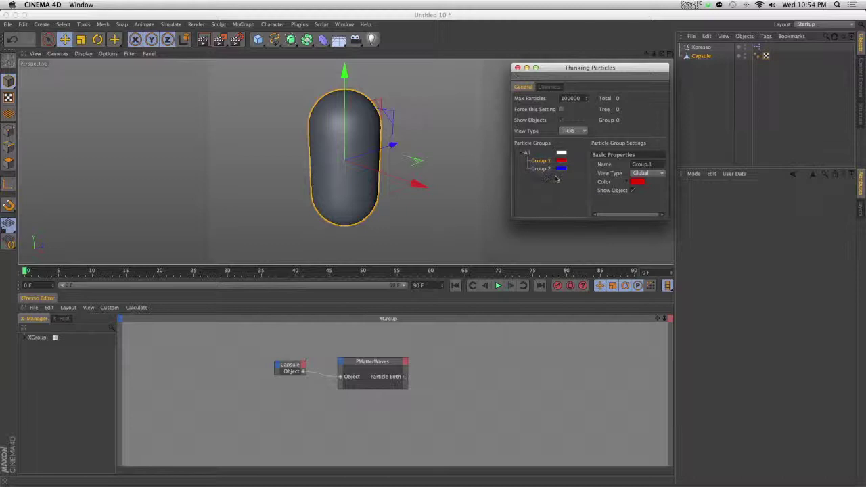
Step: Add a Thinking Particles PGroup node beside PMatterWaves and connect the Particle Birth output to it
click(372, 362)
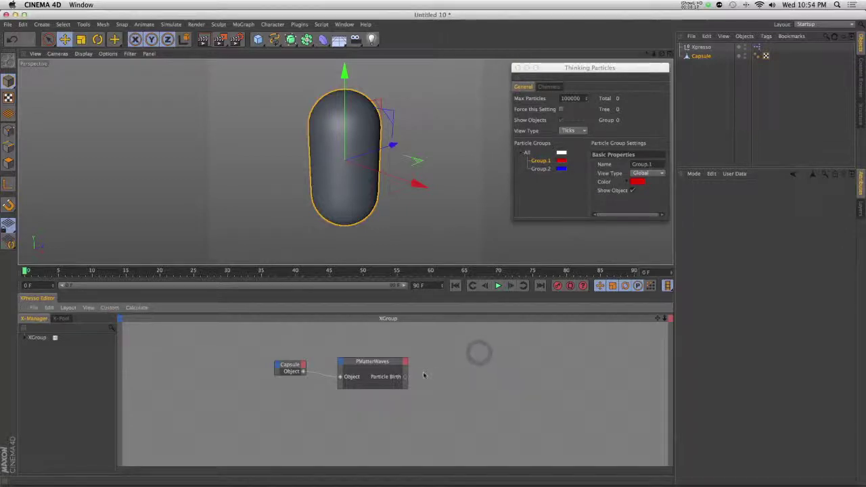
drag(365, 364, 357, 364)
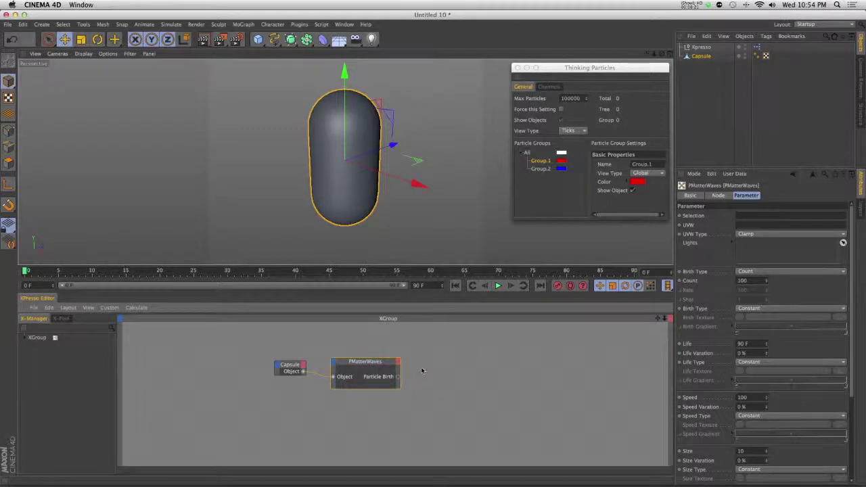
click(460, 377)
right_click(460, 374)
mouse_move(504, 375)
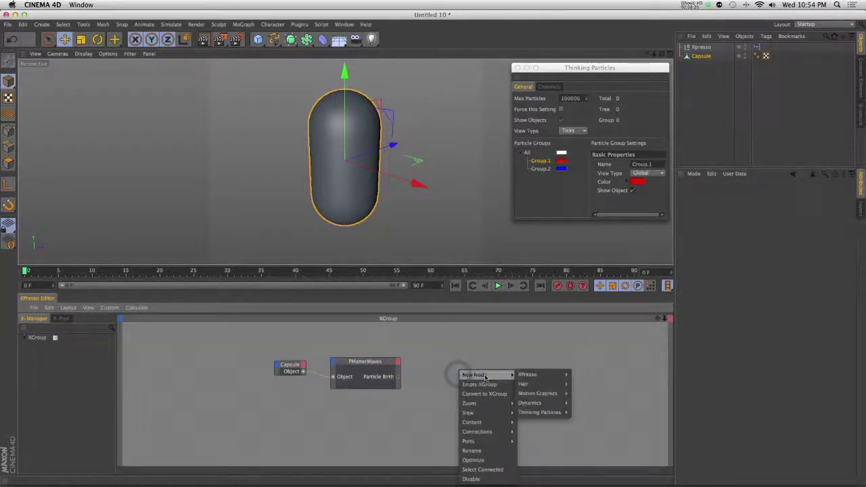
mouse_move(553, 378)
mouse_move(544, 414)
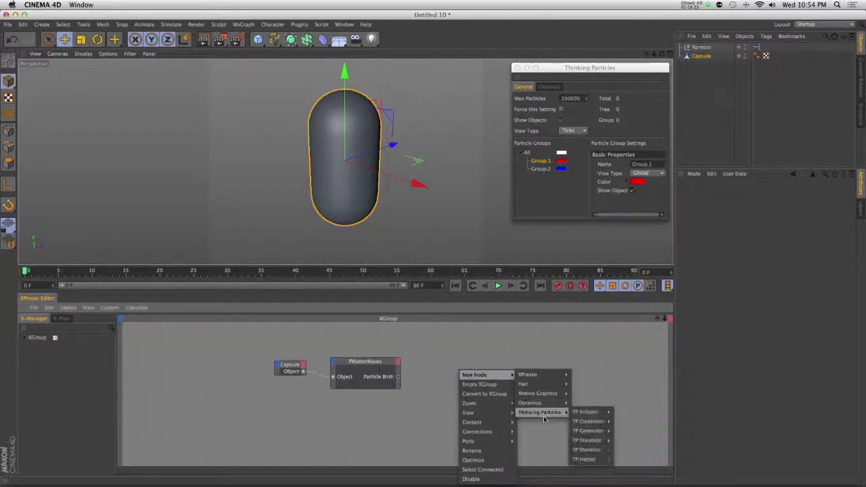
mouse_move(586, 440)
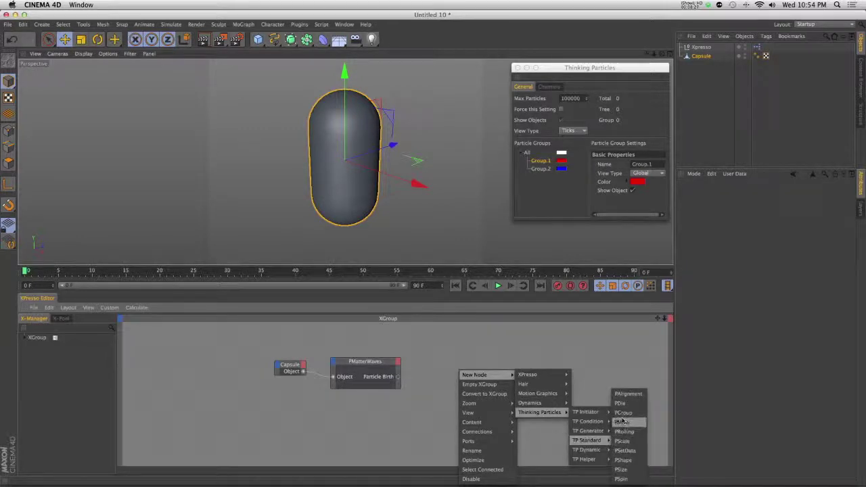
click(629, 419)
drag(398, 377, 446, 377)
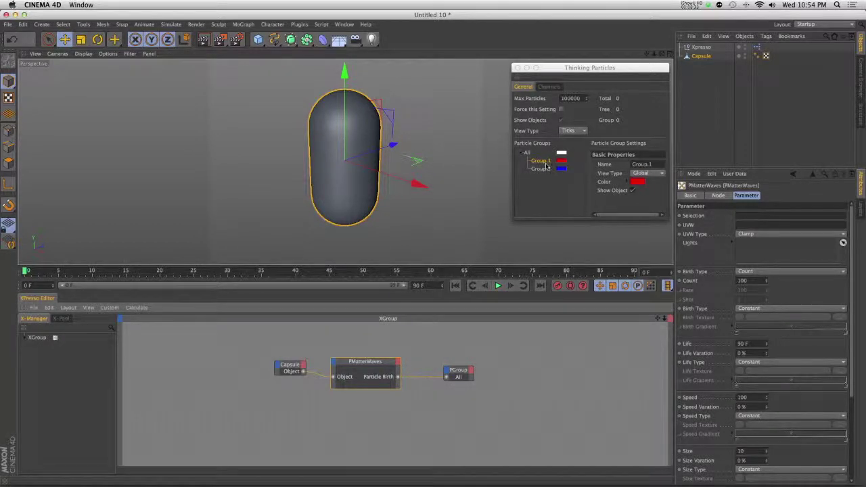
Step: Assign Group.1 to the PGroup node, enlarge the node and place it closer to PMatterWaves
drag(545, 163, 449, 388)
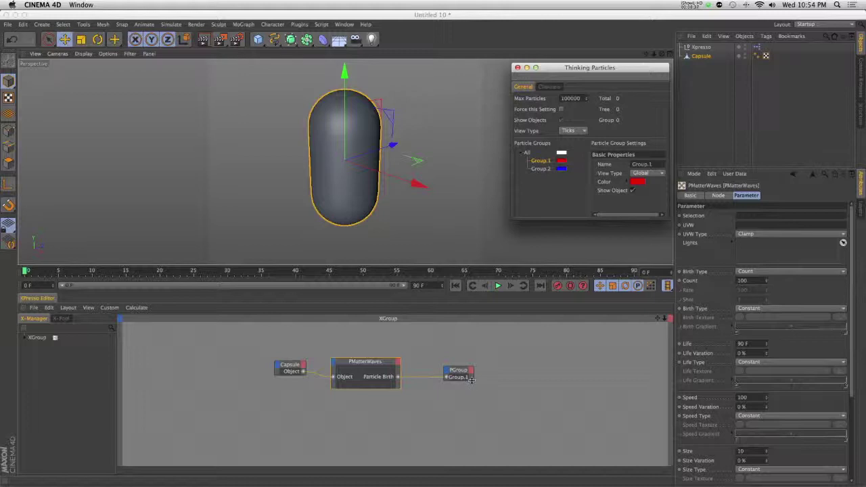
drag(473, 378, 433, 366)
click(356, 335)
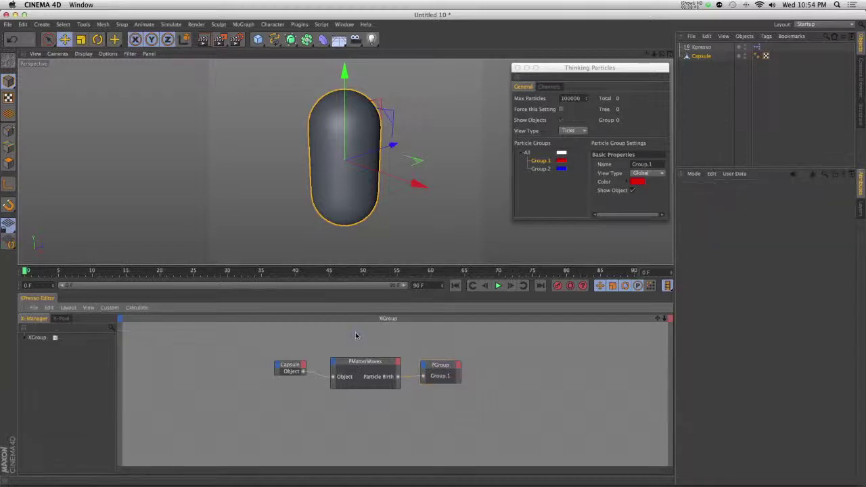
Step: Play the animation, set the PMatterWaves Life to 18 F, Speed to 0 and Count to 20, and deselect the capsule
click(498, 286)
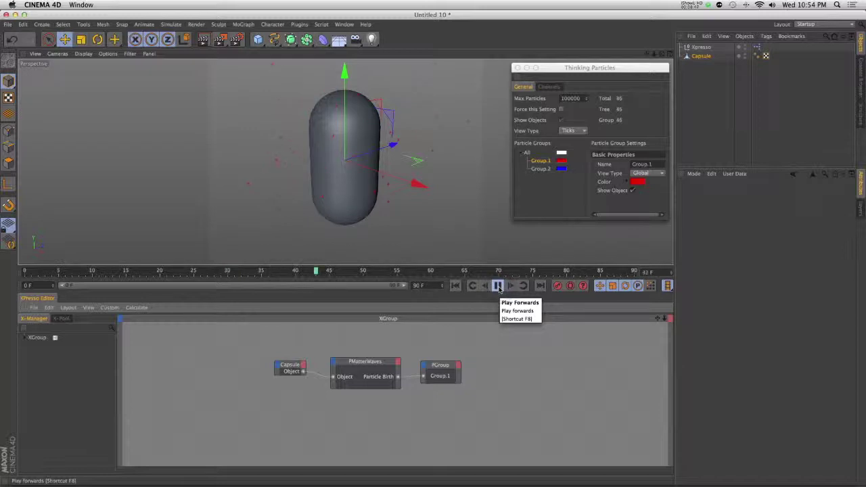
click(365, 371)
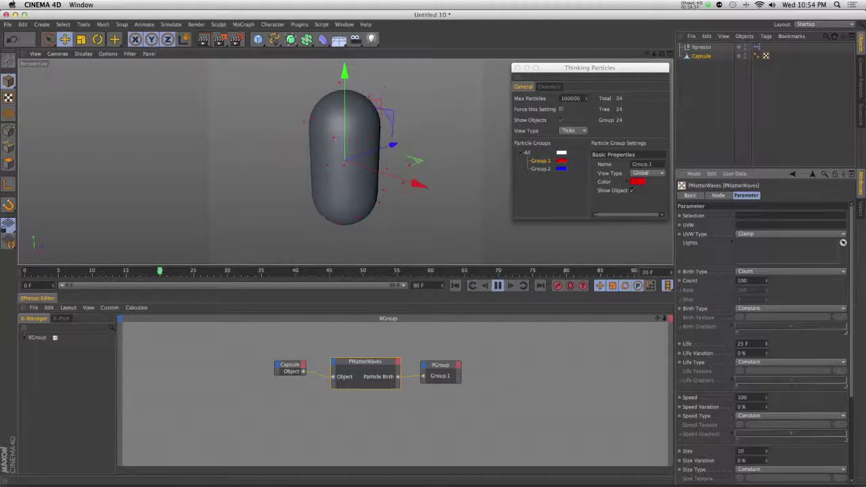
drag(766, 399, 721, 383)
text(0)
text(20)
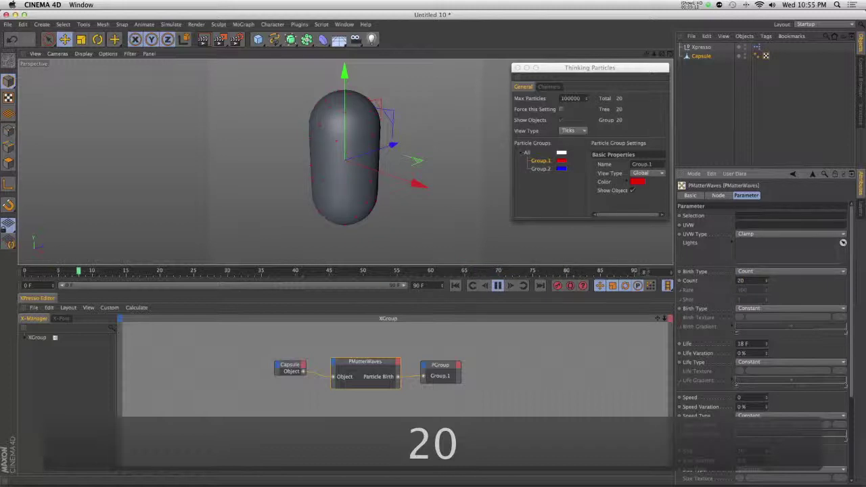
scroll(367, 174, up, 3)
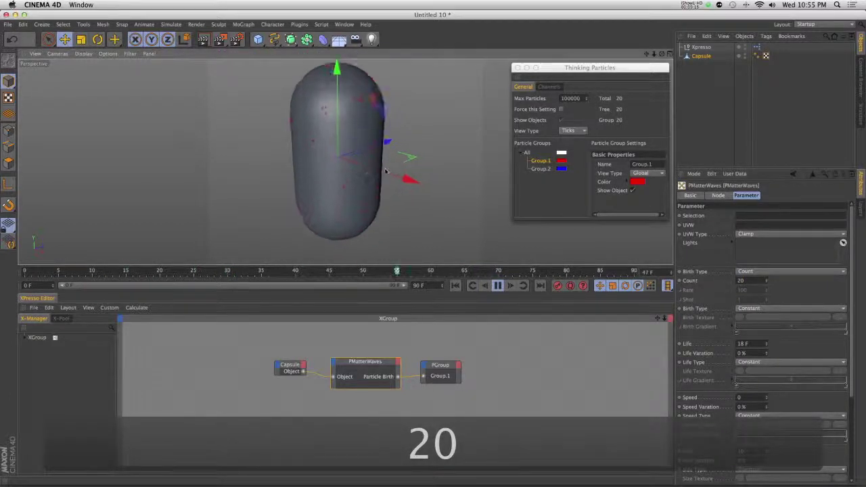
alt+middle_drag(387, 171, 394, 178)
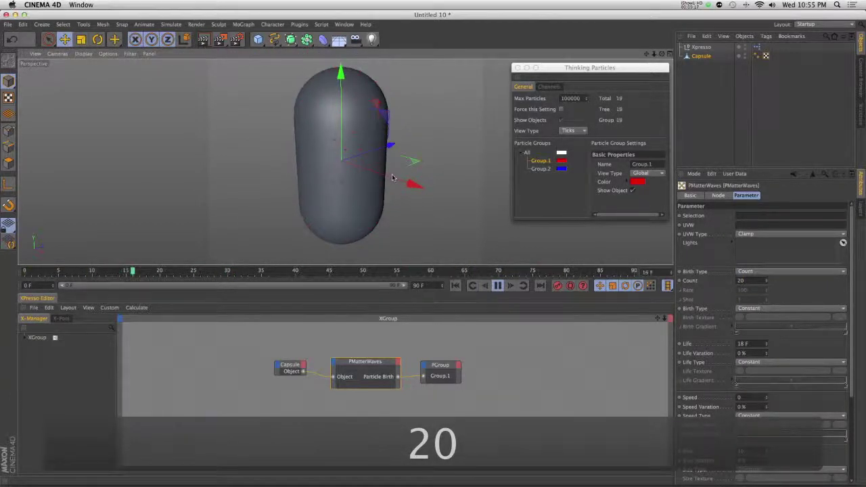
click(410, 126)
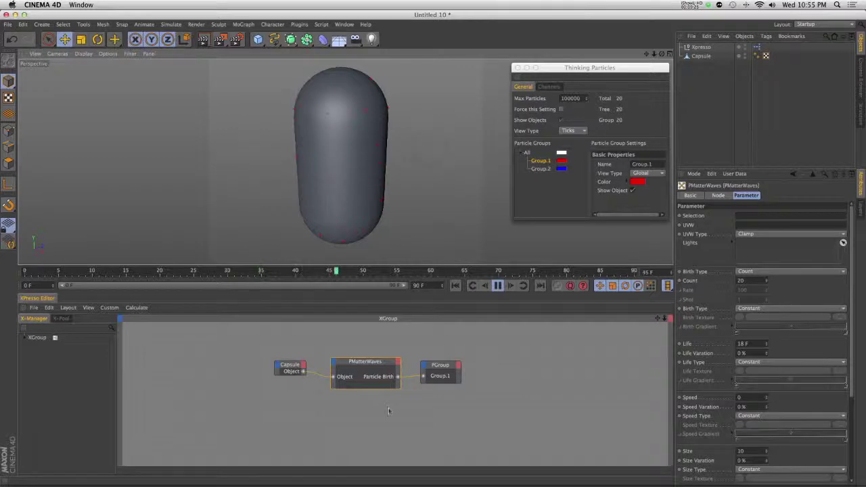
Step: Nudge the Capsule and PGroup nodes slightly down to line them up with PMatterWaves and deselect them
click(287, 366)
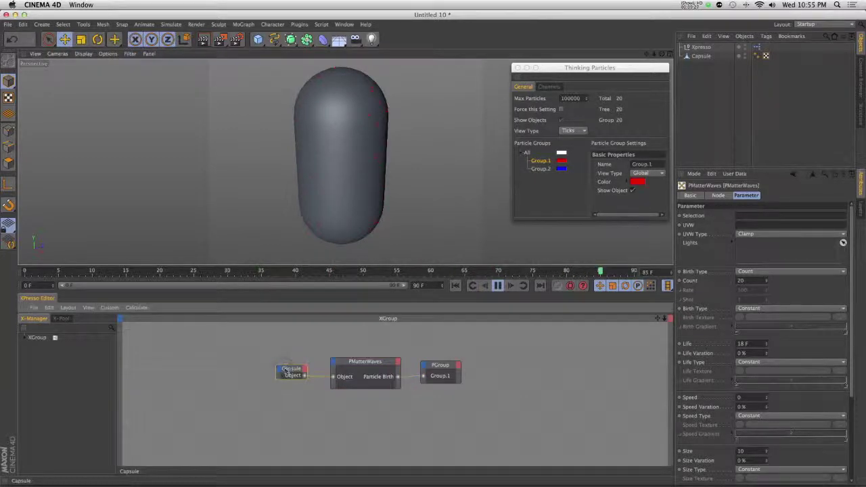
click(278, 350)
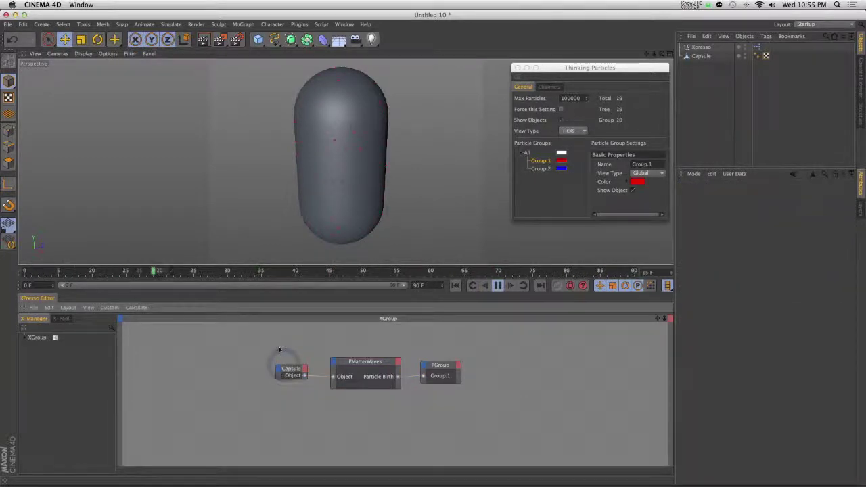
click(344, 344)
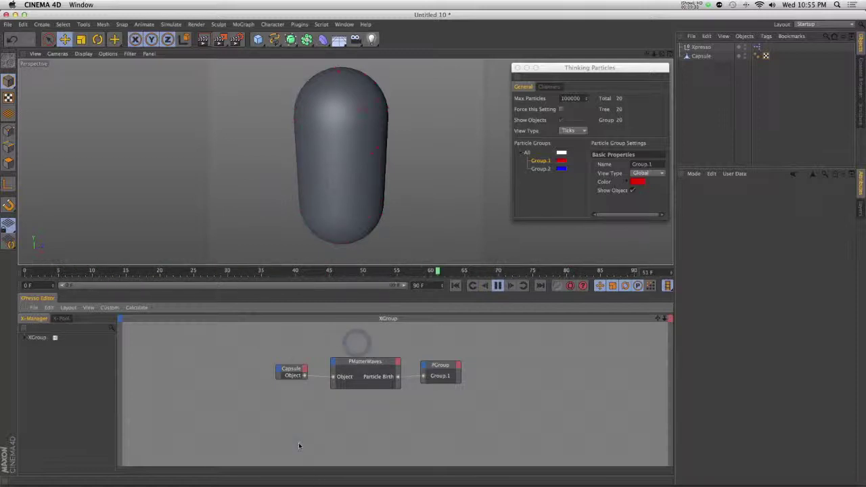
click(299, 443)
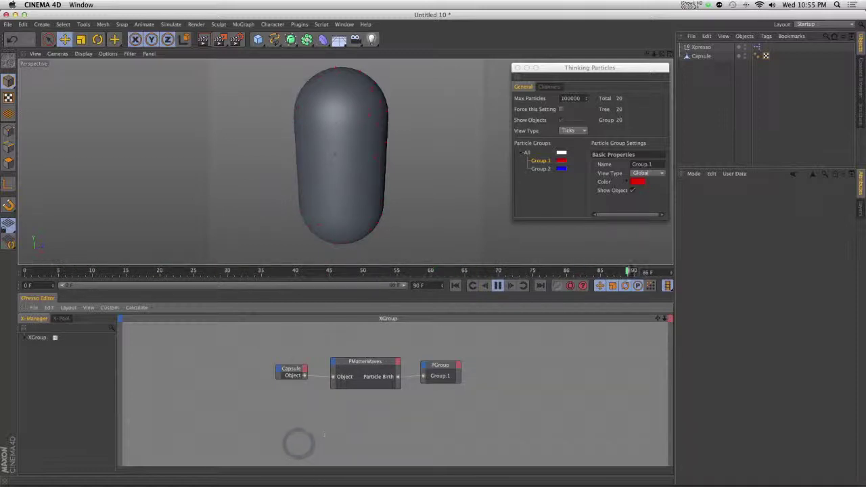
click(443, 369)
click(379, 414)
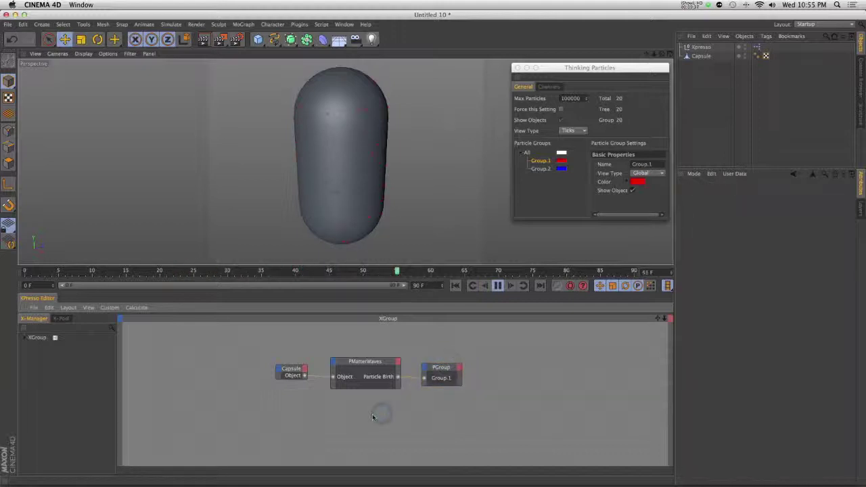
click(287, 405)
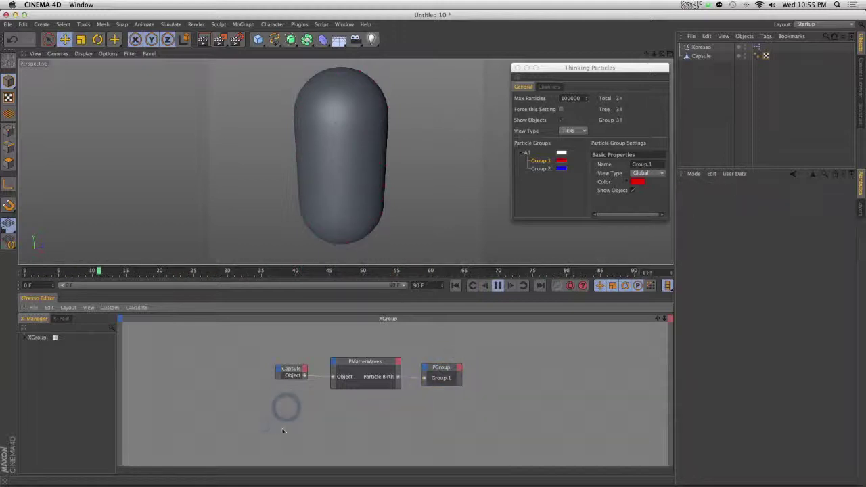
Step: Add a Thinking Particles P Pass initiator node below the Capsule node and assign Group.1 to it
right_click(266, 424)
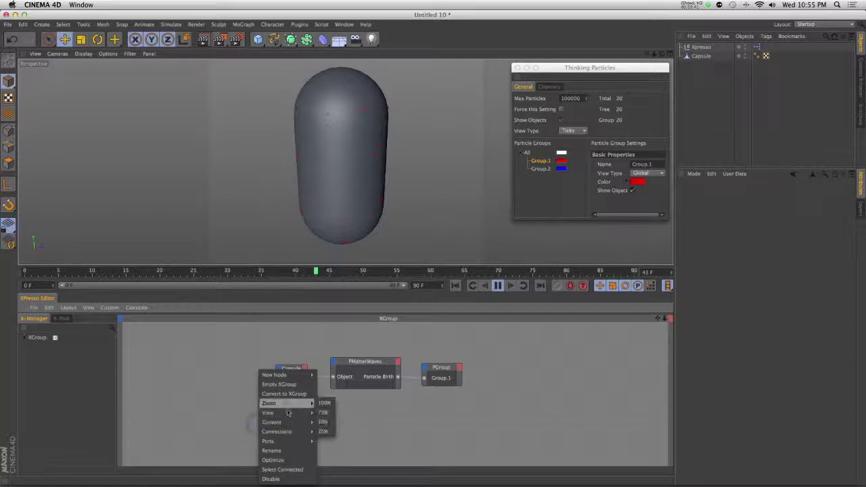
mouse_move(278, 375)
mouse_move(353, 412)
mouse_move(386, 413)
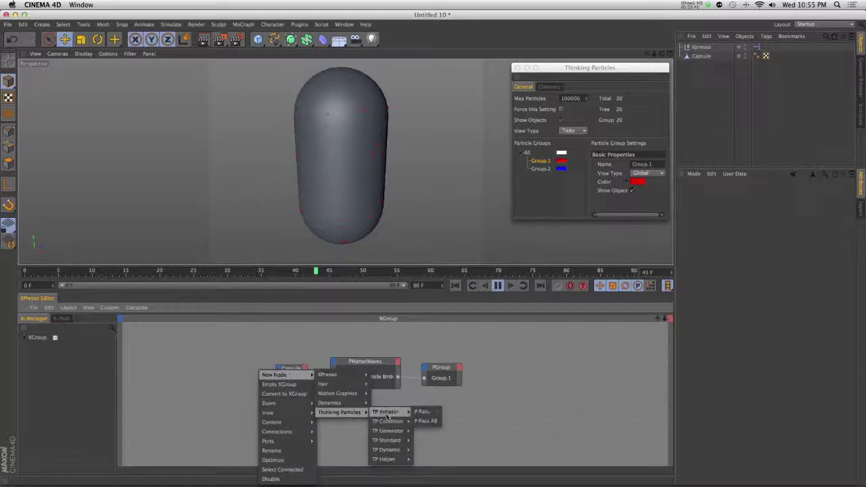
click(425, 420)
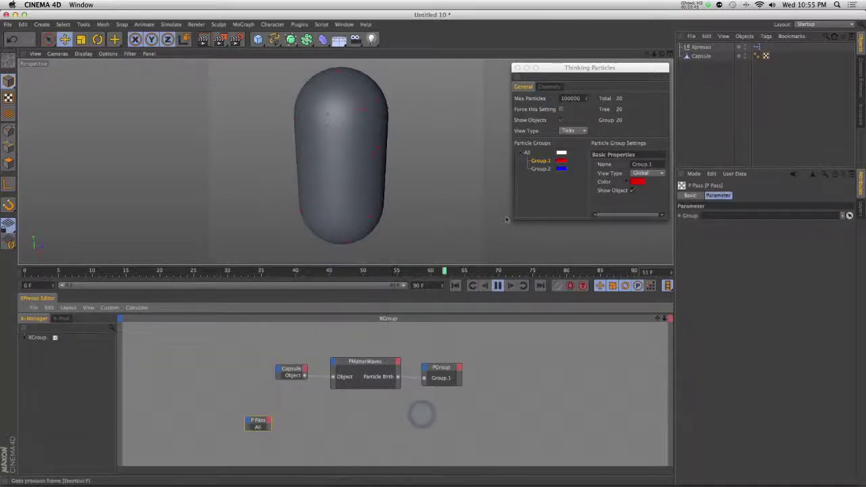
drag(540, 161, 260, 426)
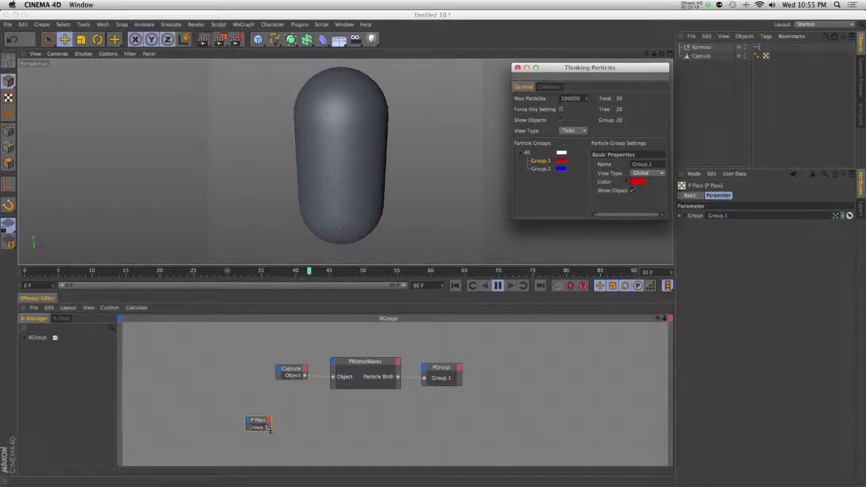
Step: Enlarge the P Pass node and add a Thinking Particles PStorm generator node beside it, below PMatterWaves
click(268, 428)
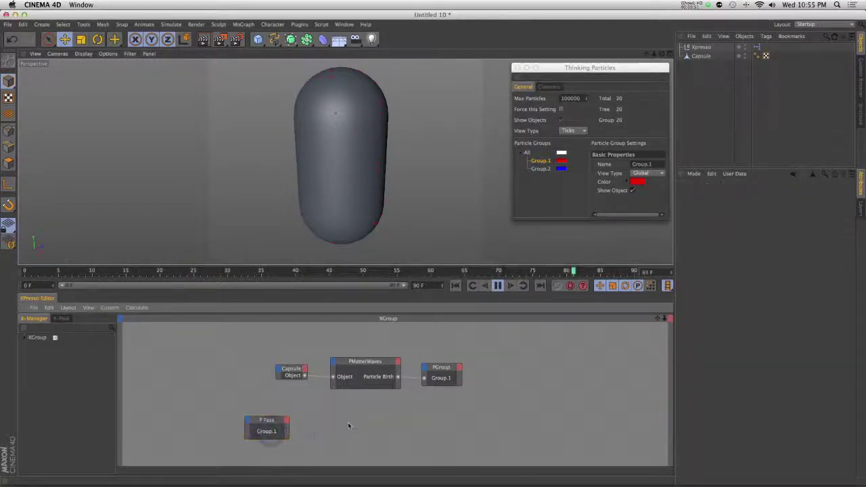
right_click(310, 432)
mouse_move(370, 375)
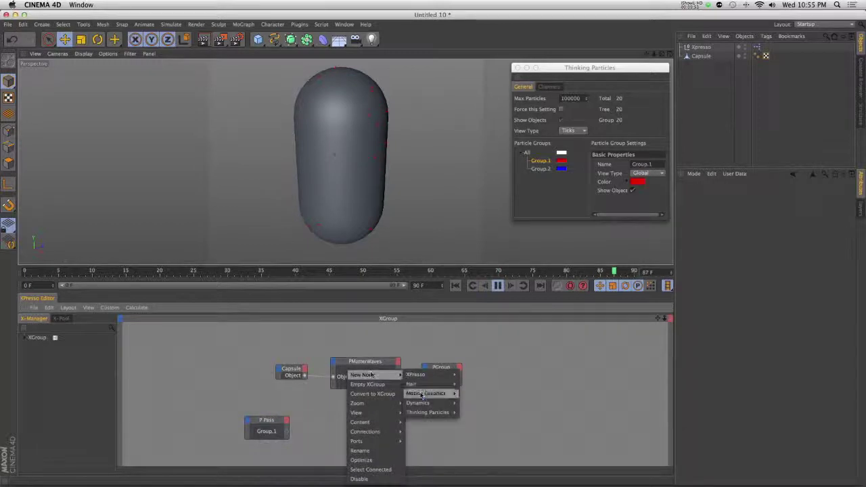
mouse_move(428, 412)
mouse_move(475, 457)
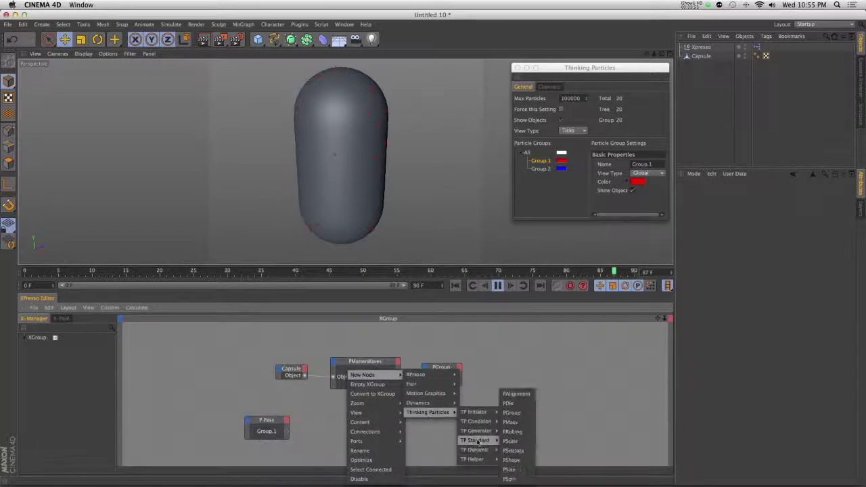
mouse_move(475, 431)
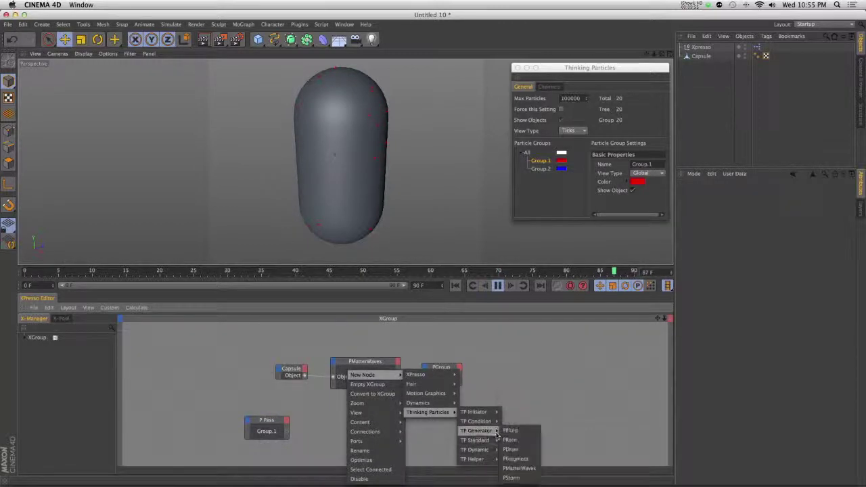
click(512, 477)
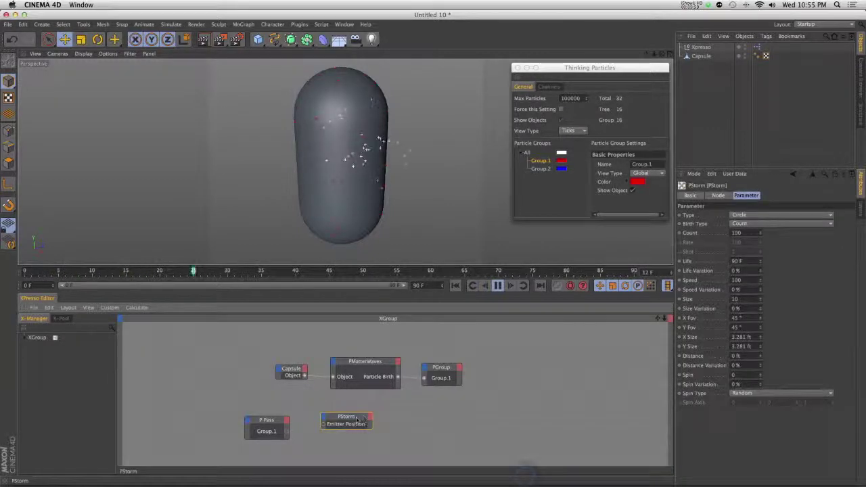
mouse_move(360, 420)
mouse_down()
mouse_move(384, 419)
mouse_move(362, 430)
mouse_up()
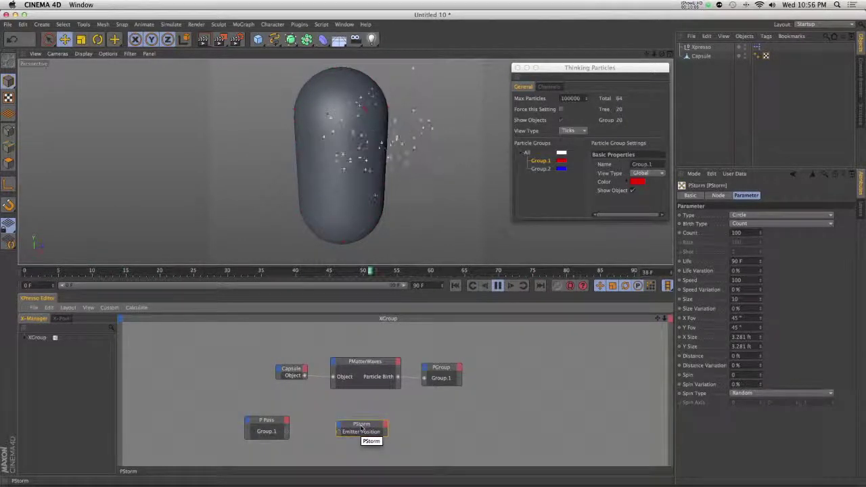
Step: Move the PStorm node farther away from P Pass to make room between them
click(341, 406)
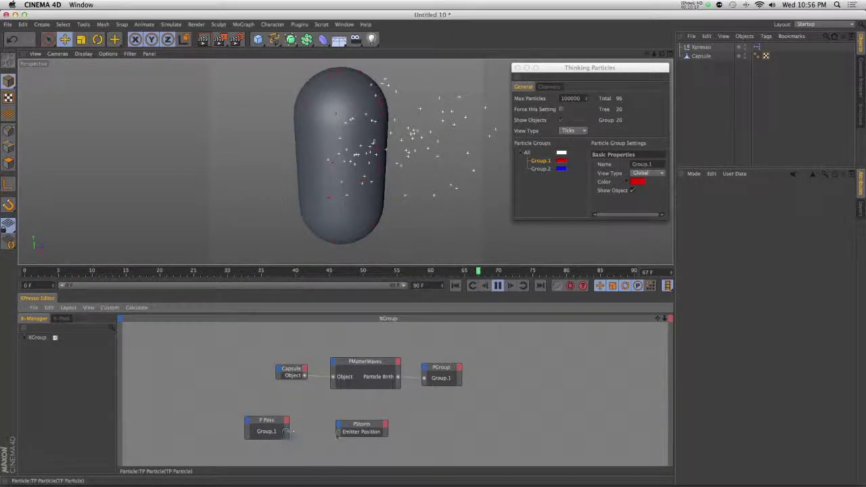
drag(287, 430, 367, 433)
click(329, 432)
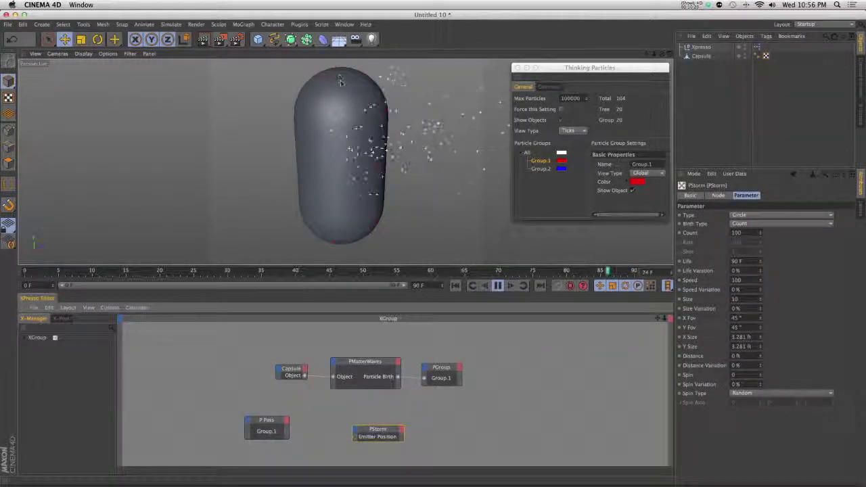
click(313, 426)
Step: Add a Thinking Particles PGetData helper node between P Pass and PStorm and connect the P Pass particle output to it
right_click(314, 427)
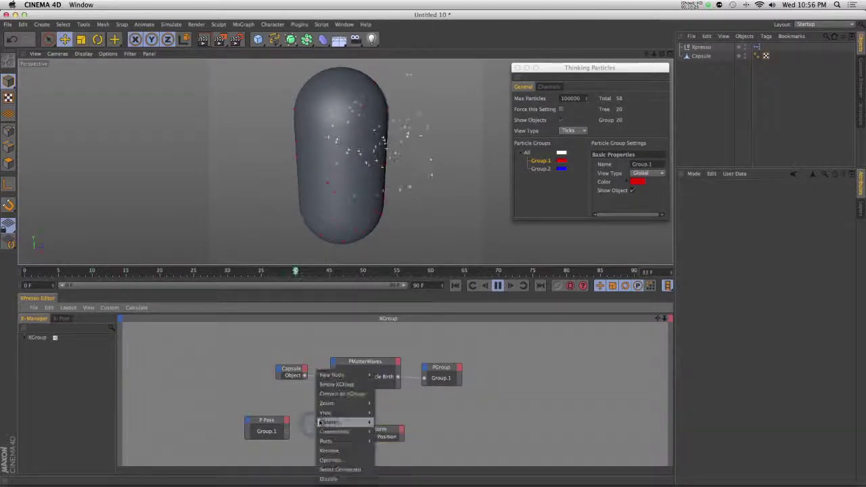
mouse_move(350, 376)
mouse_move(389, 414)
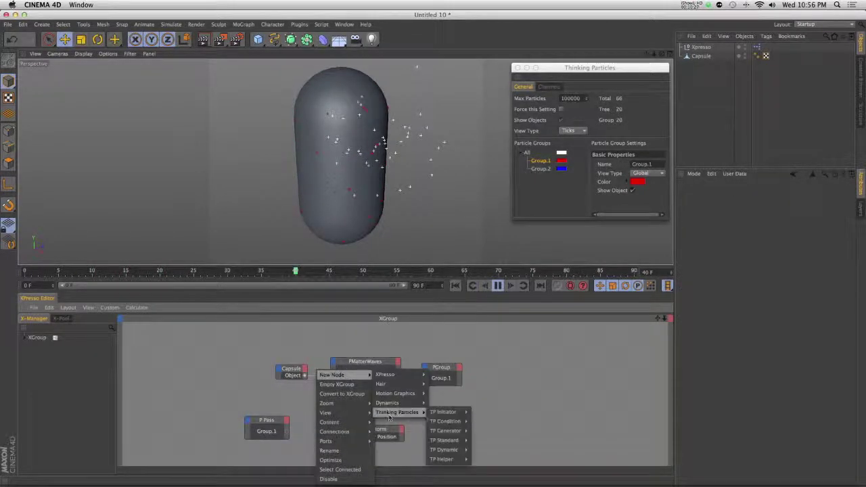
mouse_move(446, 459)
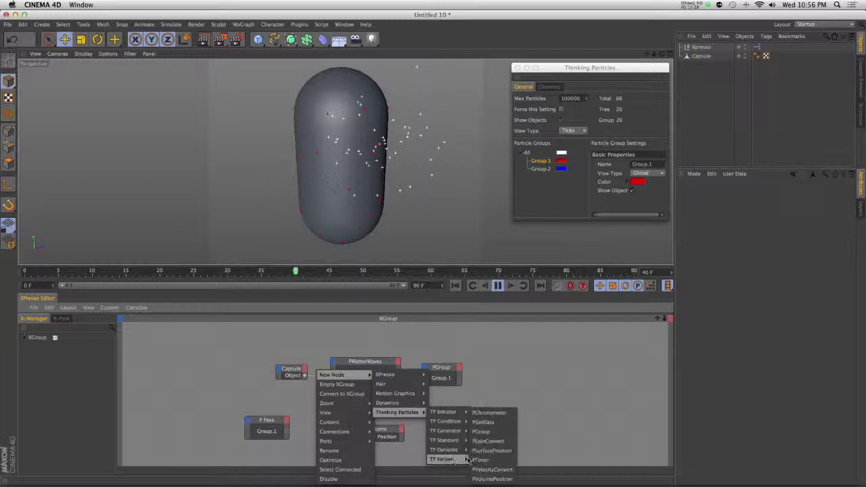
click(485, 423)
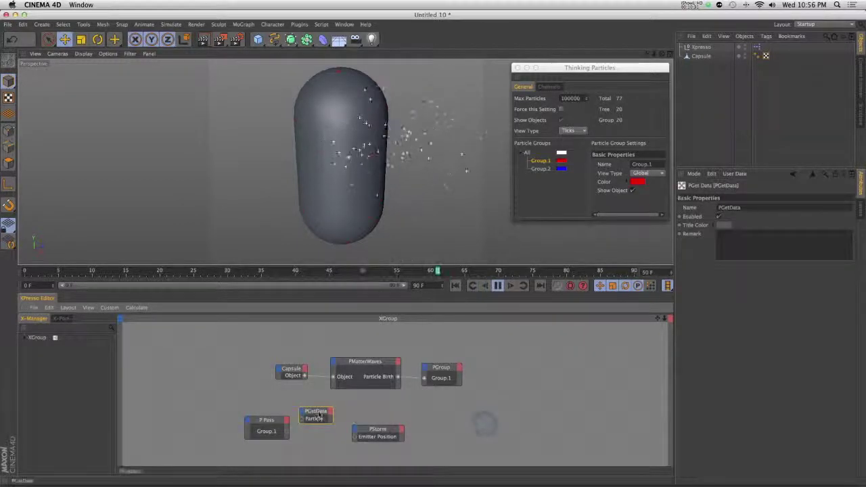
drag(287, 431, 310, 415)
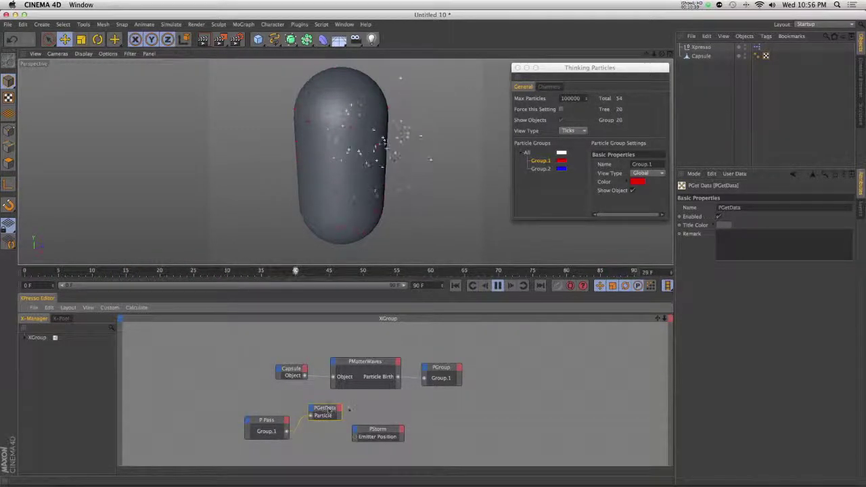
Step: Add a Position output to PGetData and connect it to the Emitter Position input of PStorm, moving PStorm slightly up
click(341, 409)
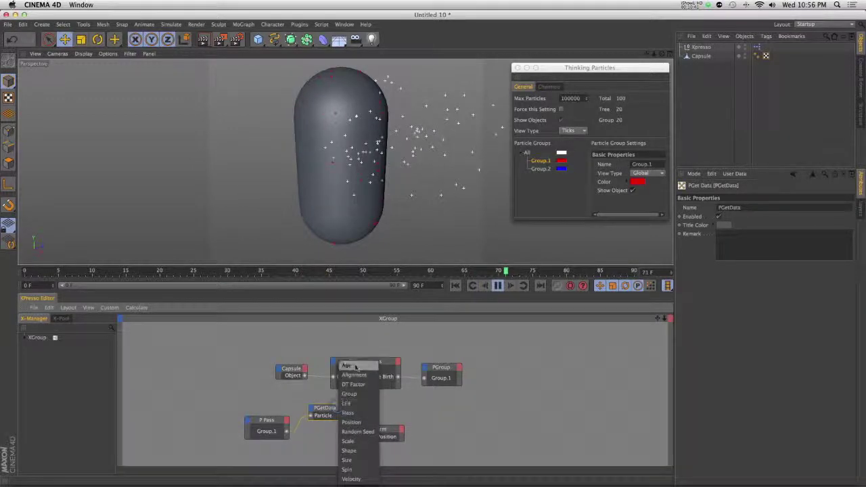
click(366, 423)
click(395, 433)
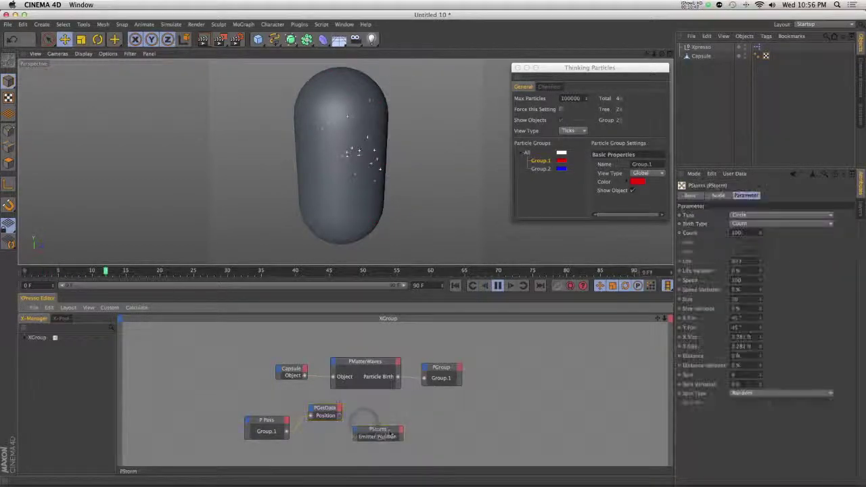
drag(381, 435, 379, 425)
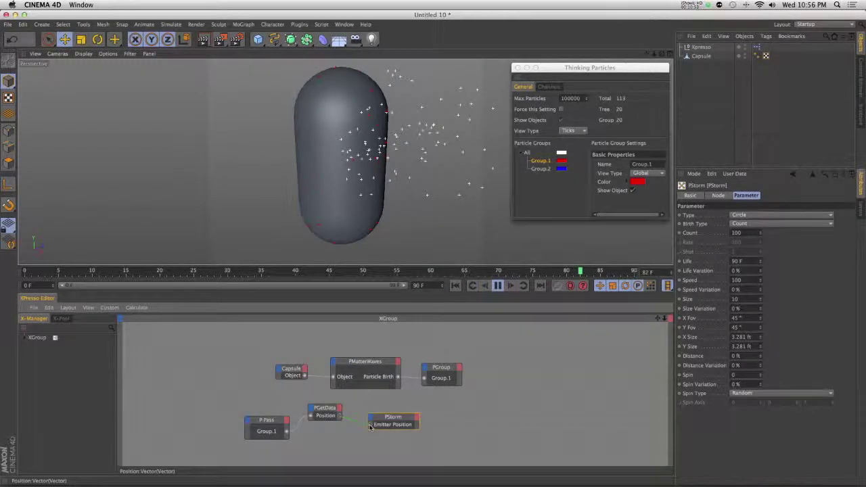
drag(370, 427, 370, 426)
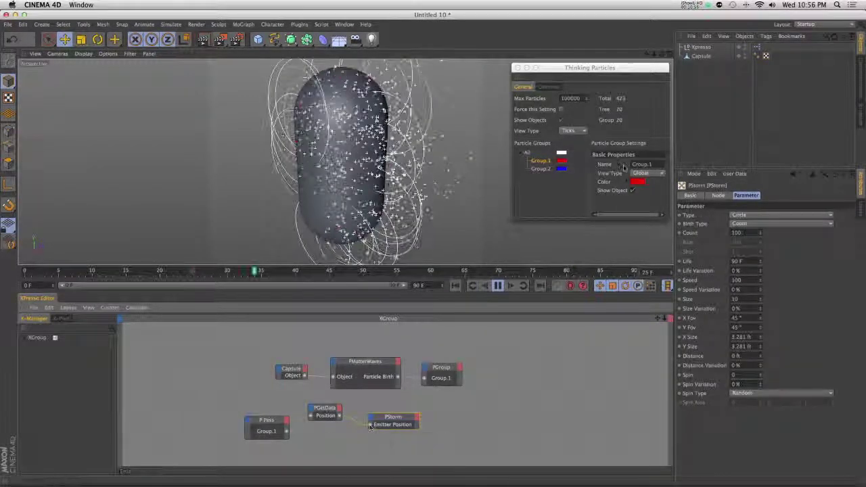
Step: Hide the capsule in the viewport, stop the playback and return the animation to frame 0
click(746, 55)
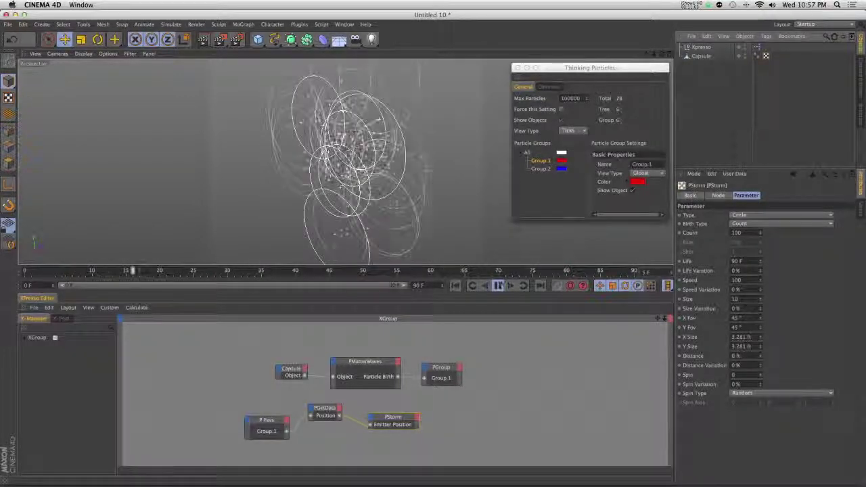
click(498, 285)
click(456, 285)
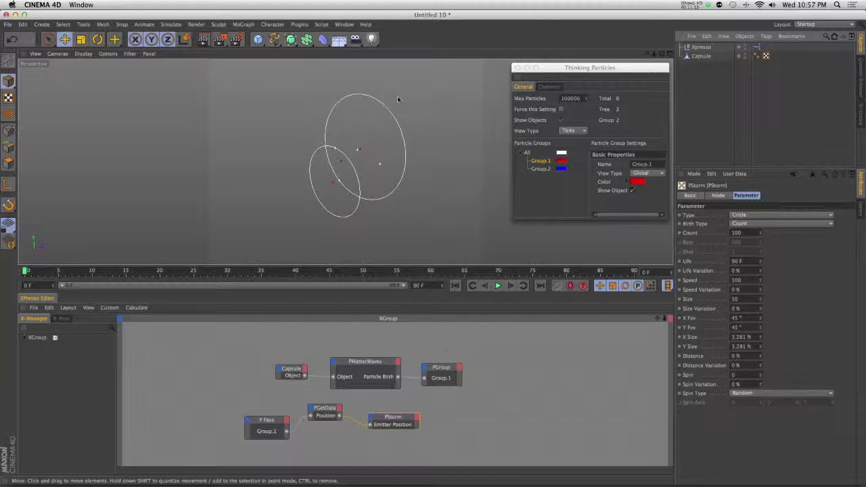
Step: Set the X Size and Y Size of the PStorm emitter to 0 ft
key(z)
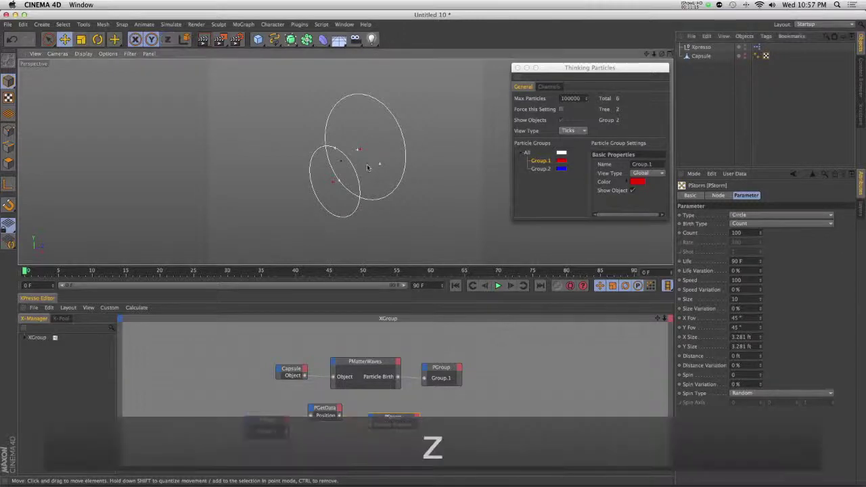
mouse_move(347, 164)
alt+mouse_down()
mouse_move(447, 133)
mouse_move(434, 138)
alt+mouse_up()
alt+right_drag(379, 147, 414, 158)
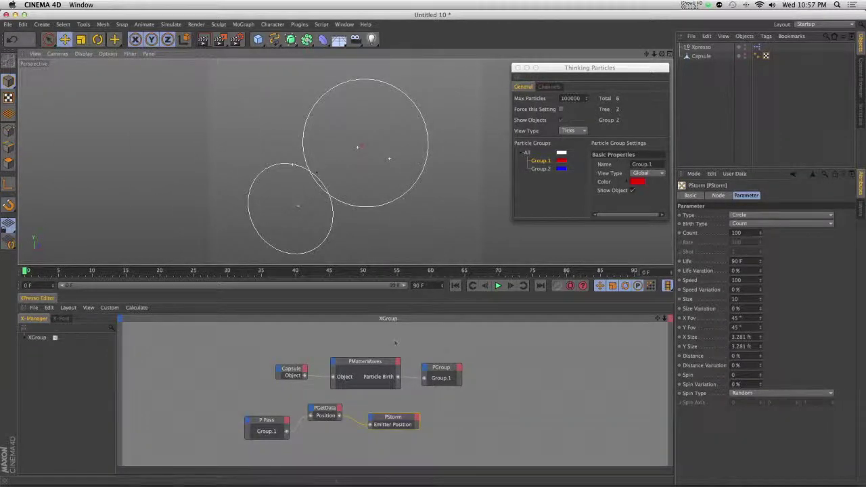
click(355, 351)
click(386, 415)
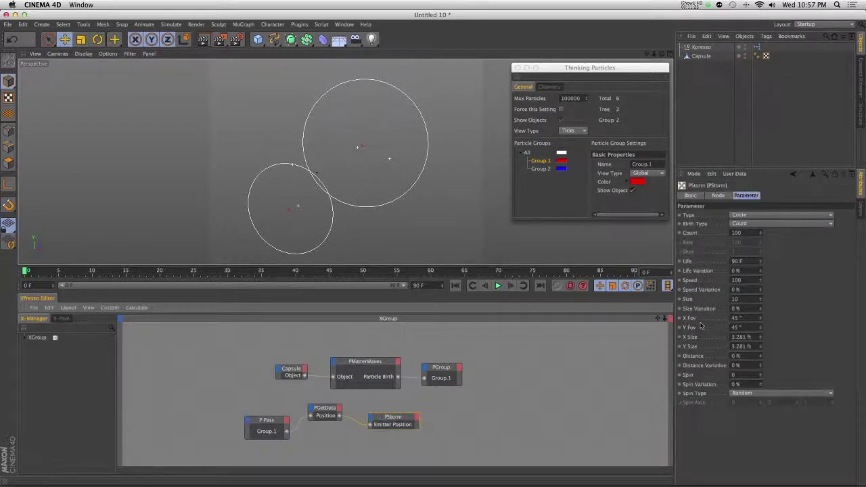
click(744, 336)
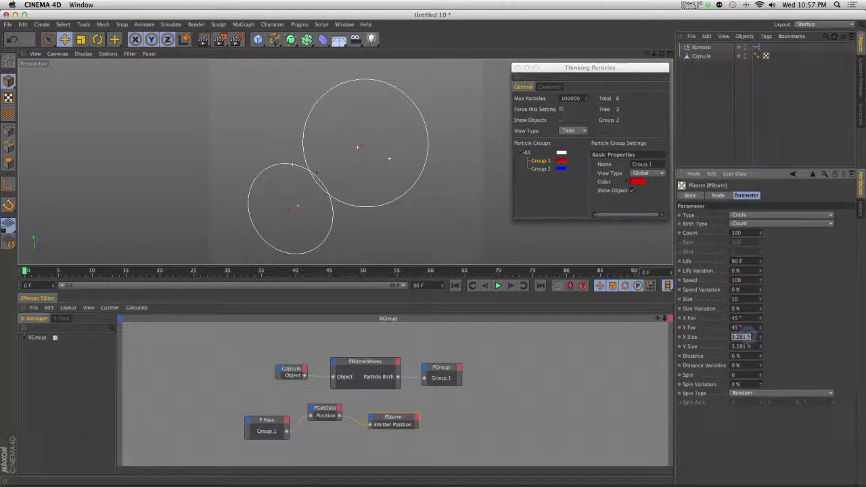
text(0)
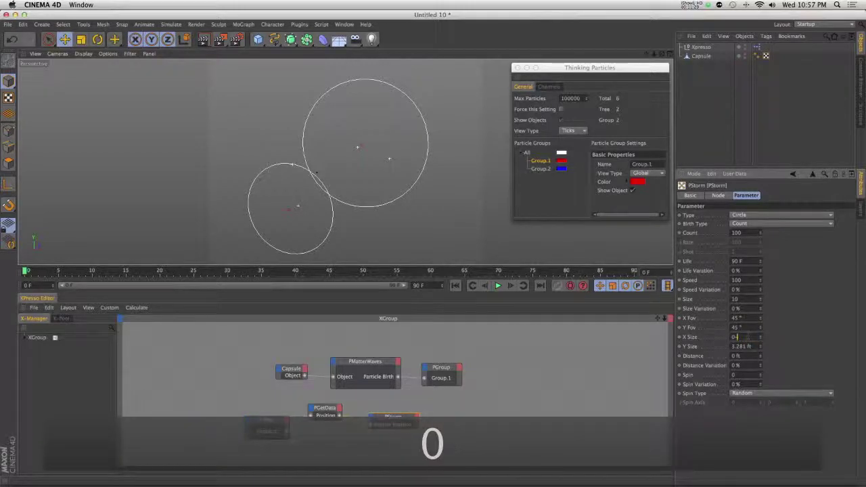
text(0)
key(Tab)
text(0)
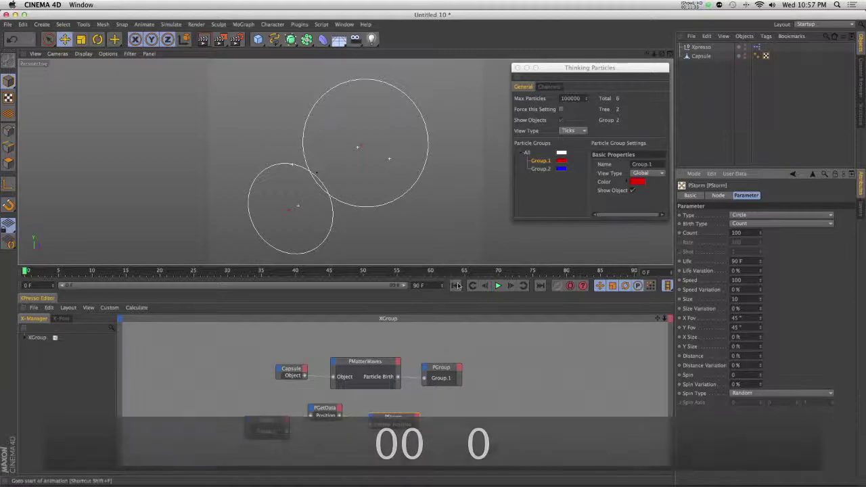
Step: Play the animation and set the PStorm X Fov and Y Fov to 360°
click(497, 285)
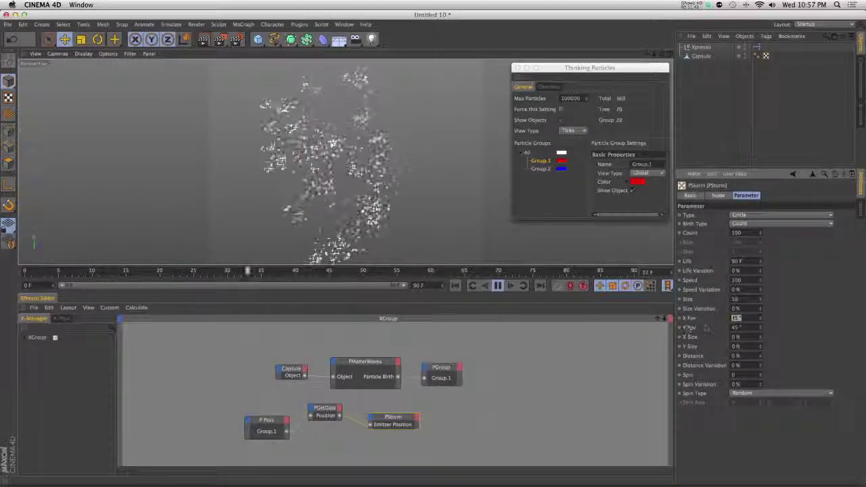
text(360)
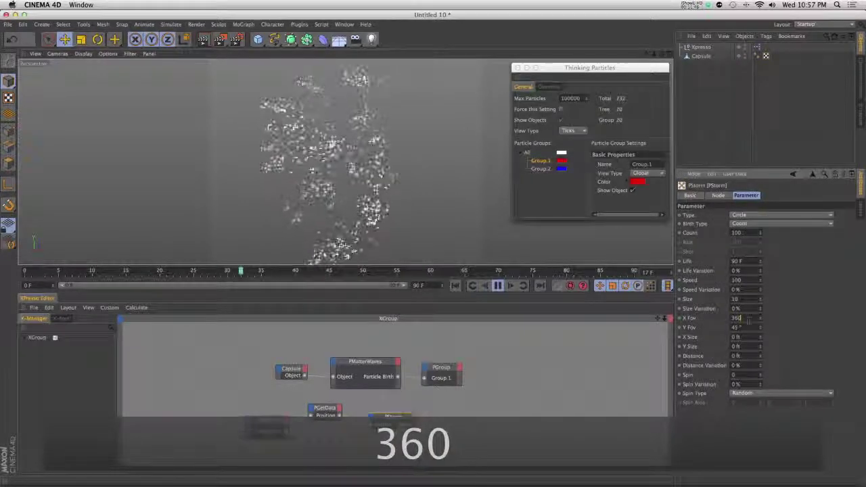
key(Tab)
text(360)
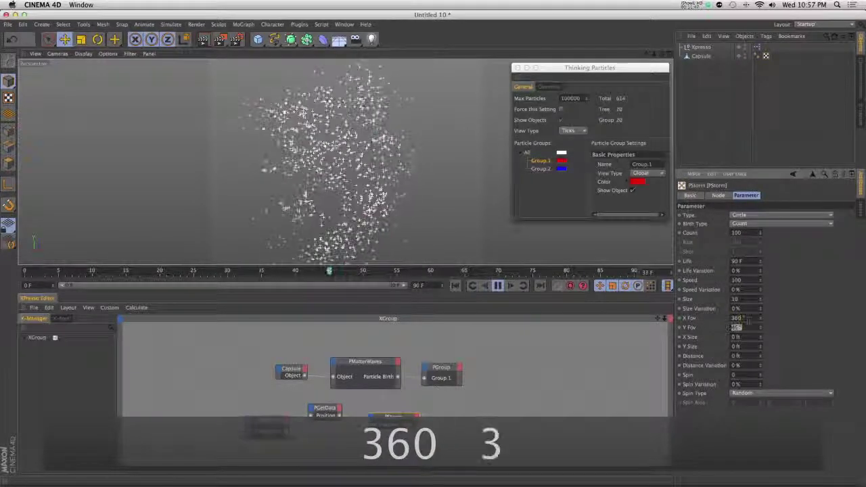
key(Tab)
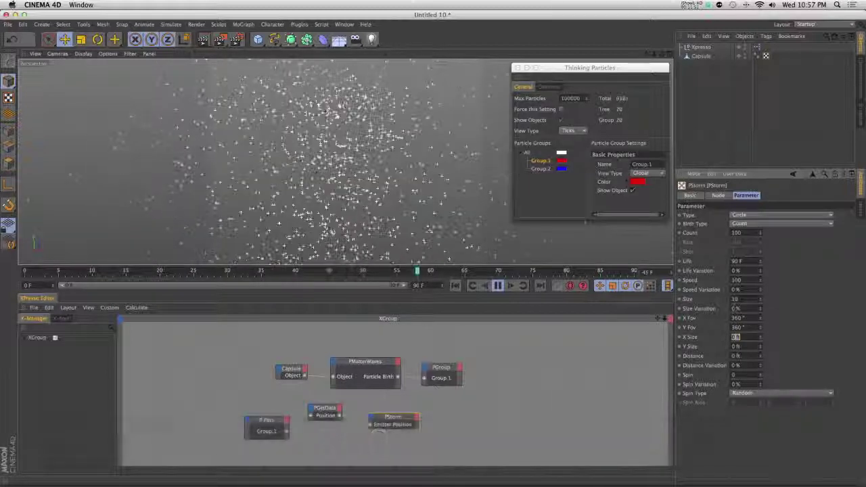
Step: Set the PStorm Life to 30 F, Speed to 20 and Count to 10, and deselect the node
double_click(736, 261)
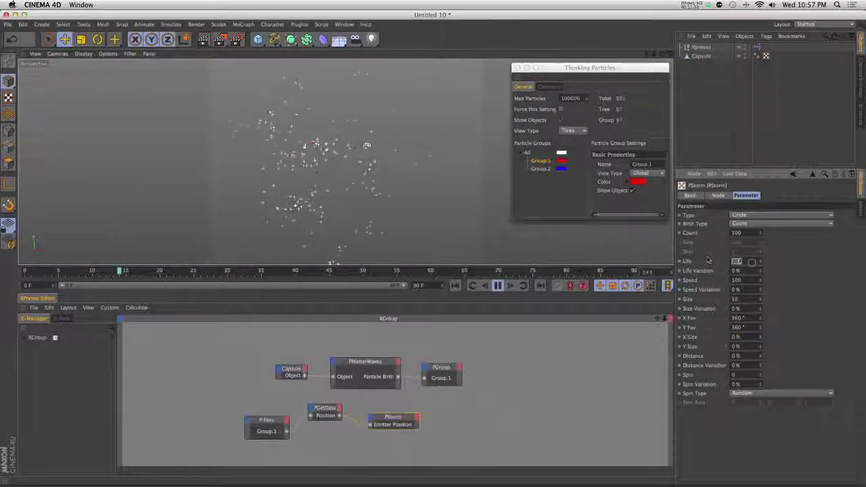
text(30)
key(Return)
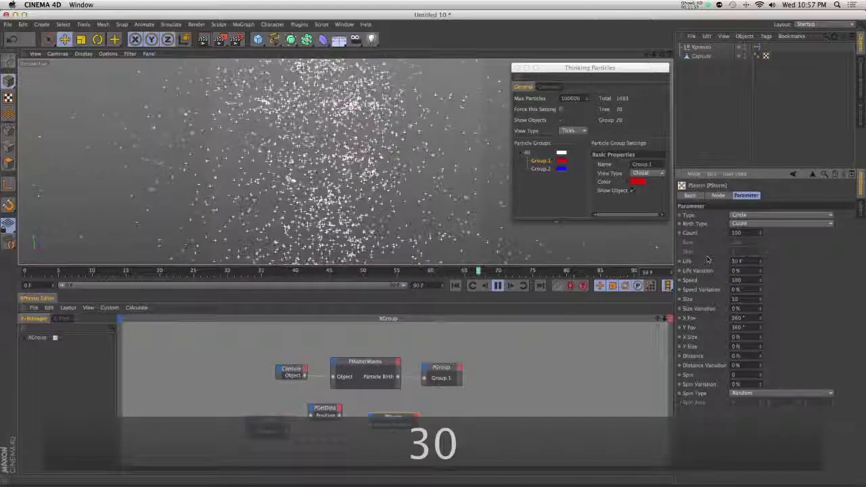
double_click(736, 280)
text(20)
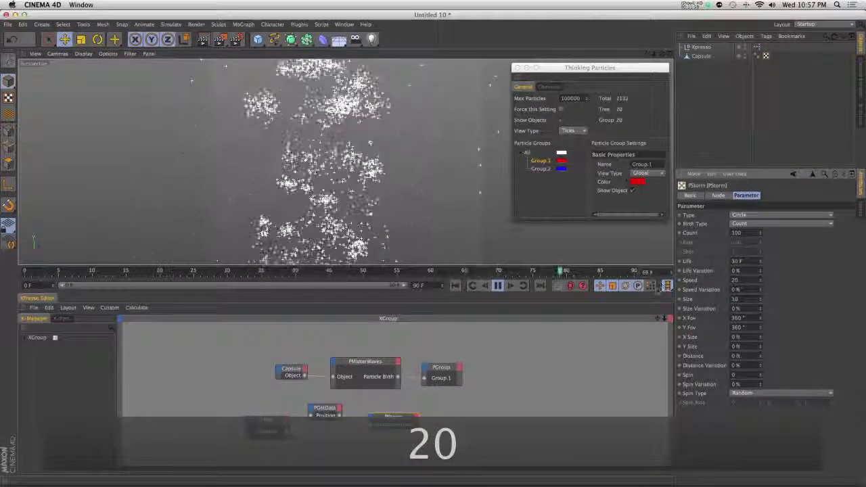
double_click(736, 232)
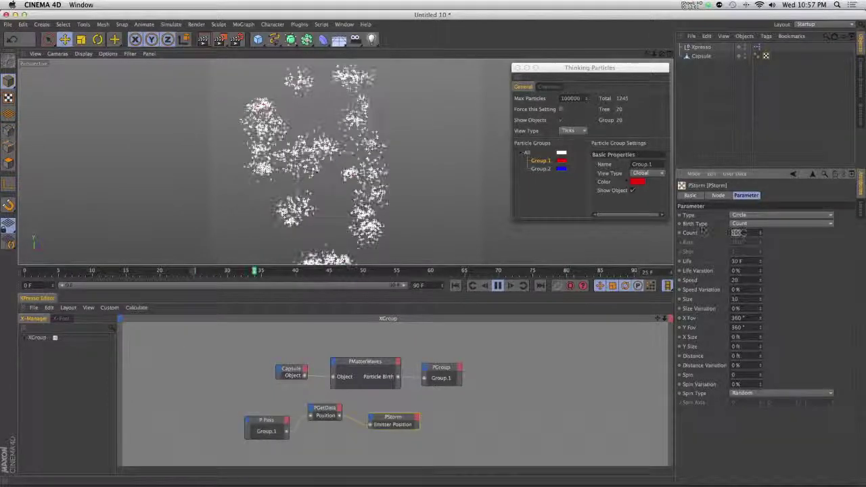
text(10)
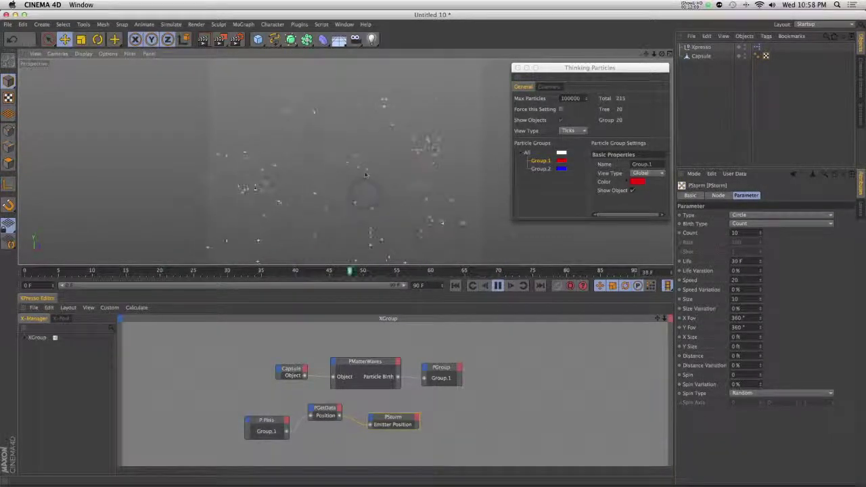
click(456, 452)
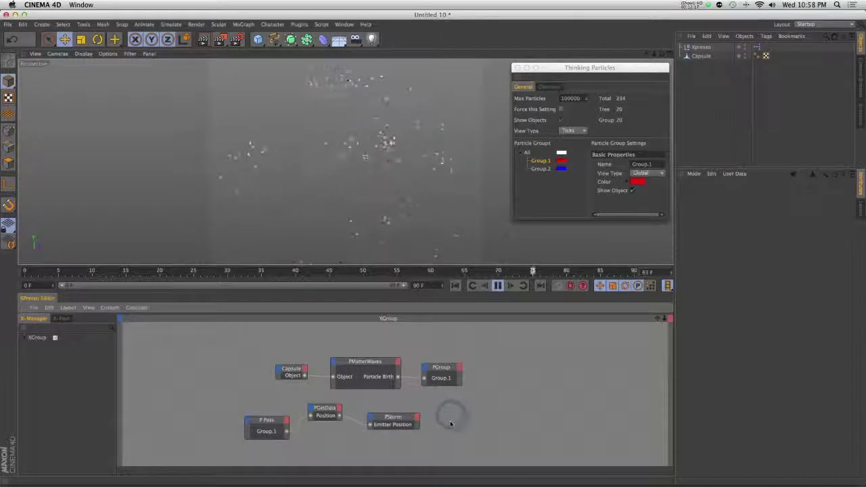
Step: Check the particle counts of Group.1 and the All group in the Thinking Particles settings
click(550, 183)
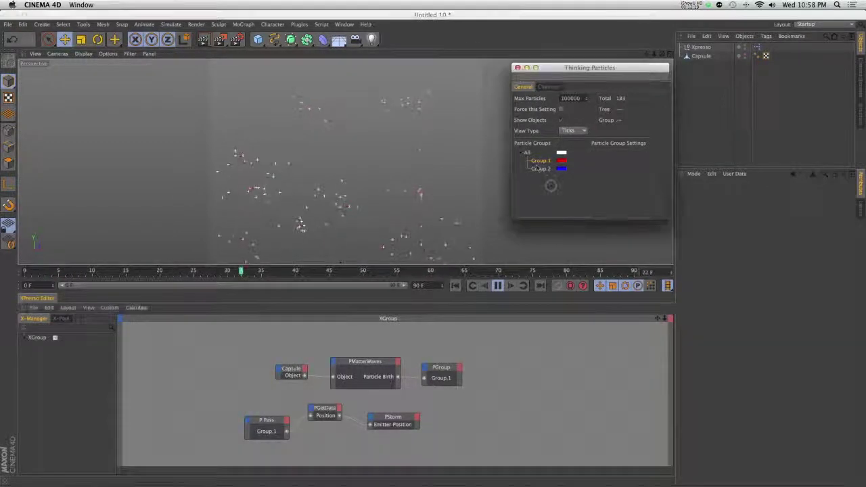
click(541, 161)
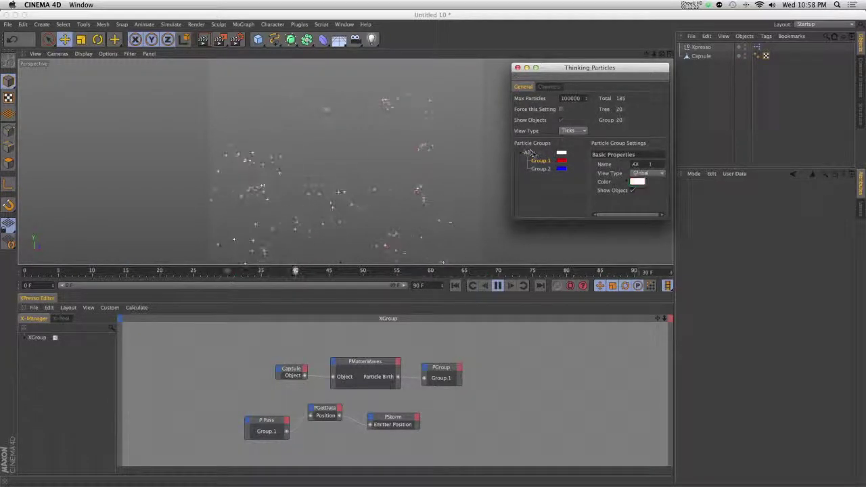
click(540, 193)
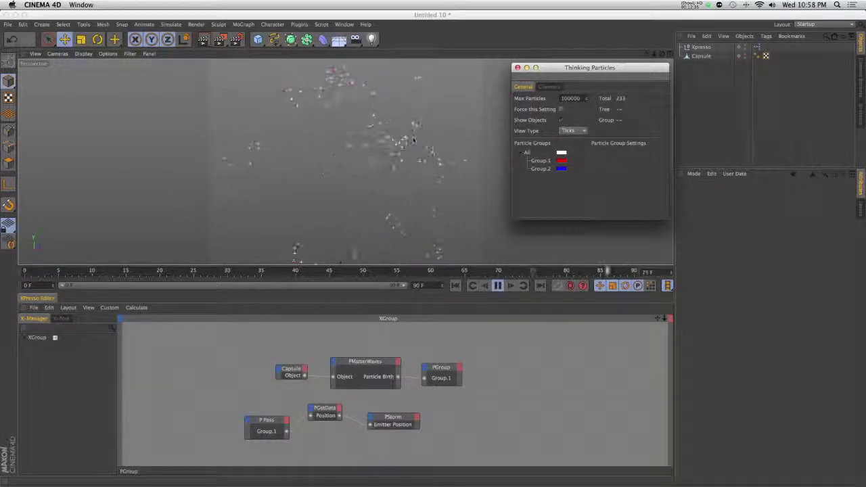
Step: Add a PGroup node beside the PStorm node and assign the particle group Group.2 to it
right_click(476, 389)
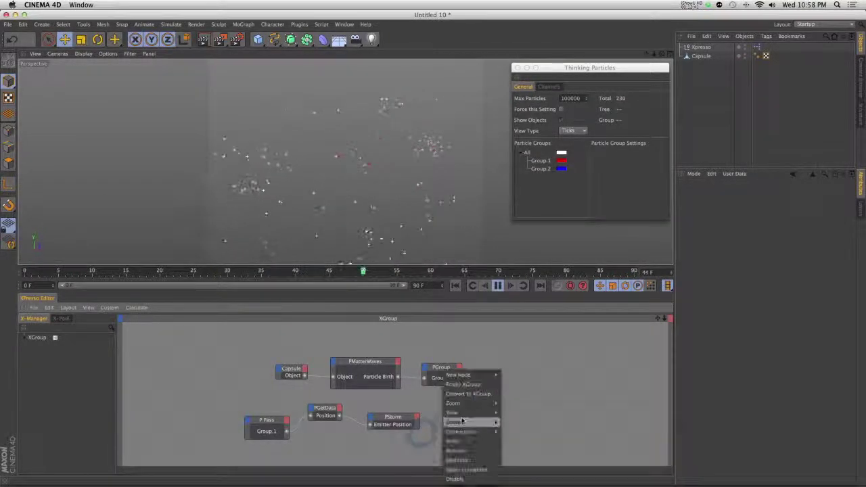
mouse_move(466, 375)
mouse_move(527, 413)
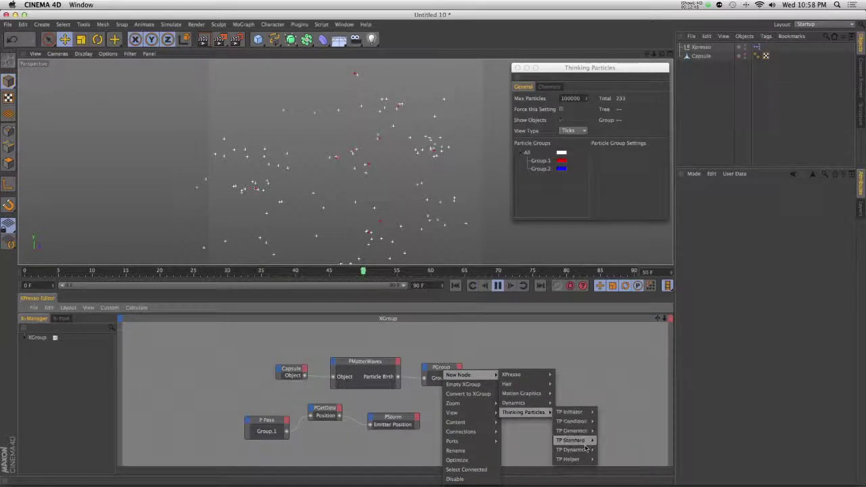
mouse_move(571, 440)
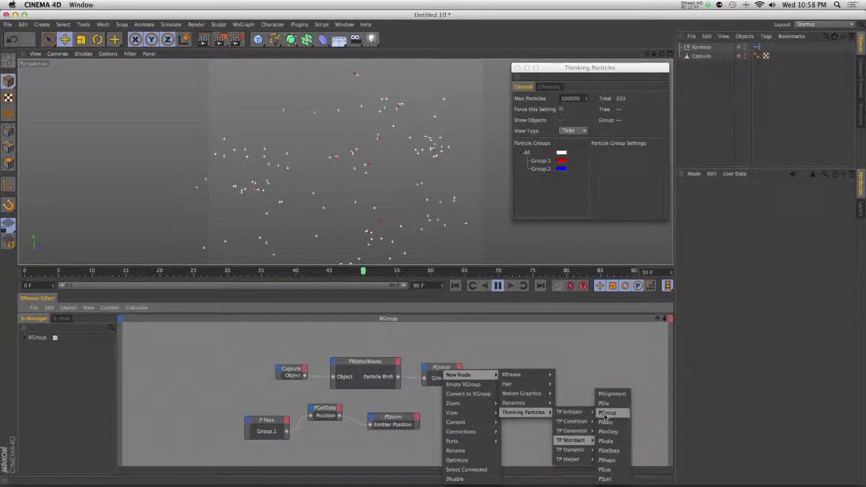
click(605, 413)
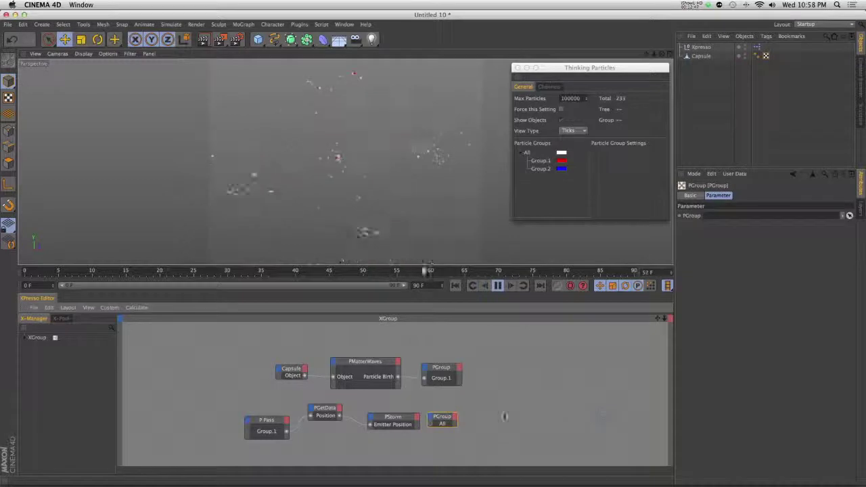
click(543, 170)
drag(447, 422, 468, 417)
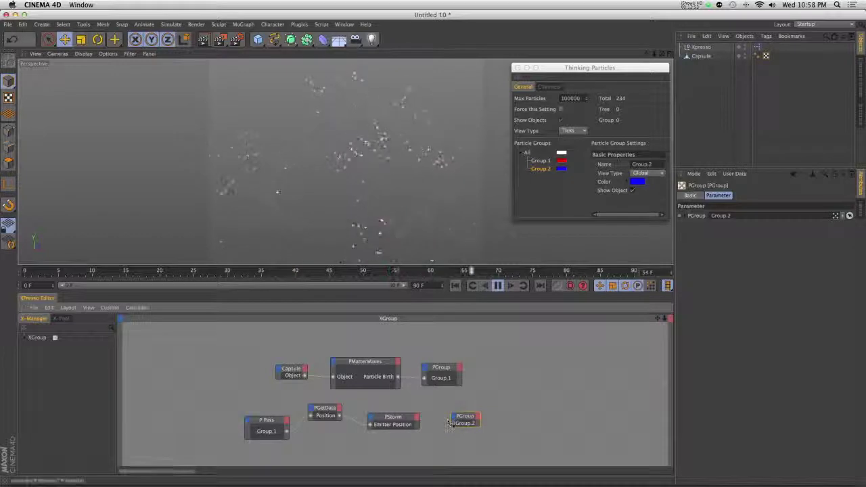
Step: Connect the Particle Birth output of PStorm to the Group.2 PGroup node and show the capsule in the viewport
drag(418, 421, 417, 418)
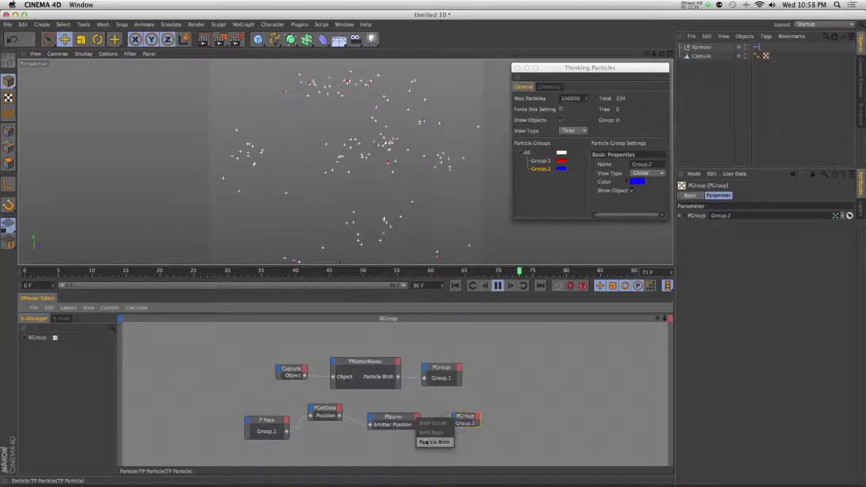
click(427, 443)
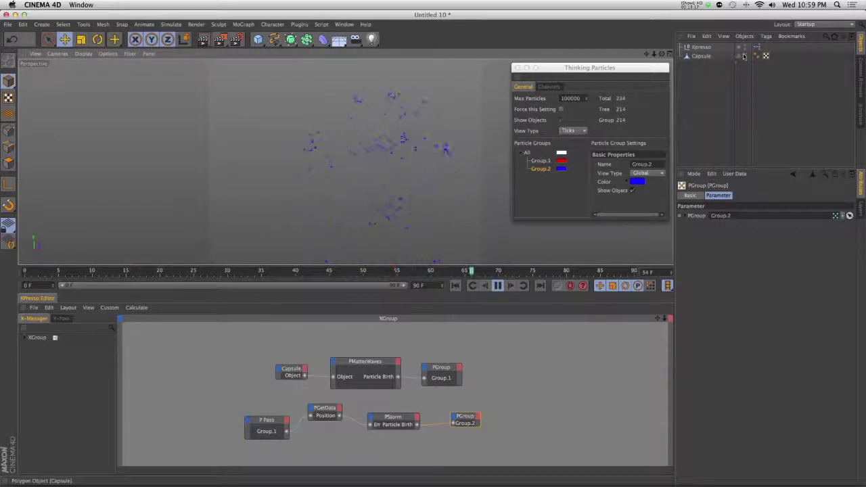
click(742, 55)
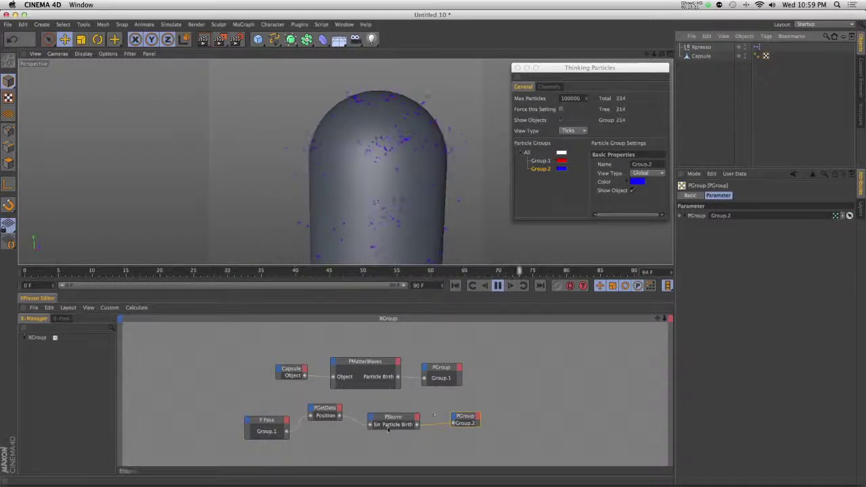
Step: Shift the P Pass node away from PGetData and add a PAge condition node below PGetData
alt+middle_drag(388, 429, 430, 386)
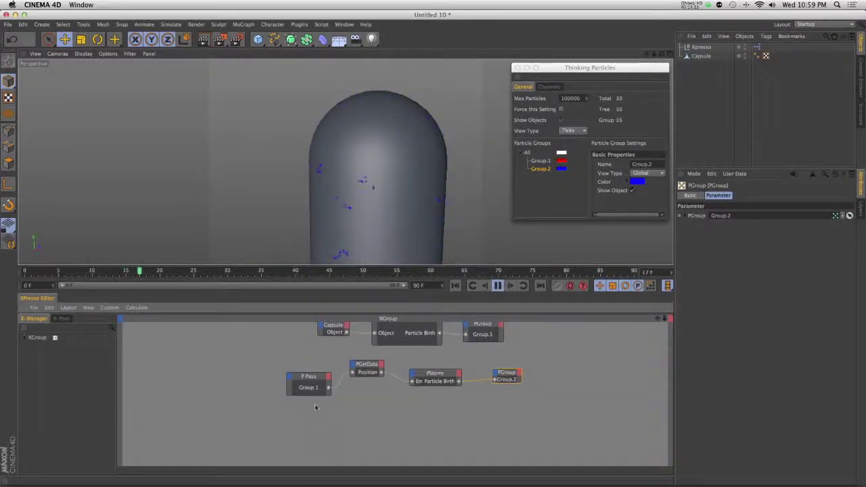
drag(307, 384, 295, 381)
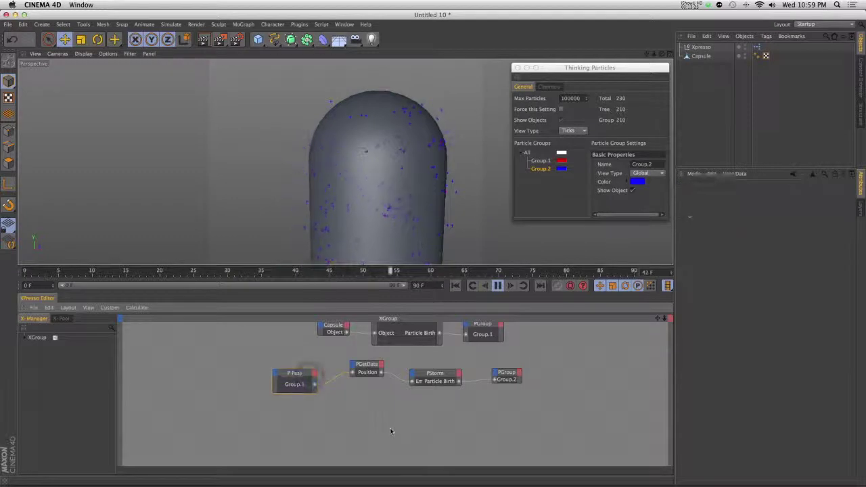
click(389, 429)
click(365, 408)
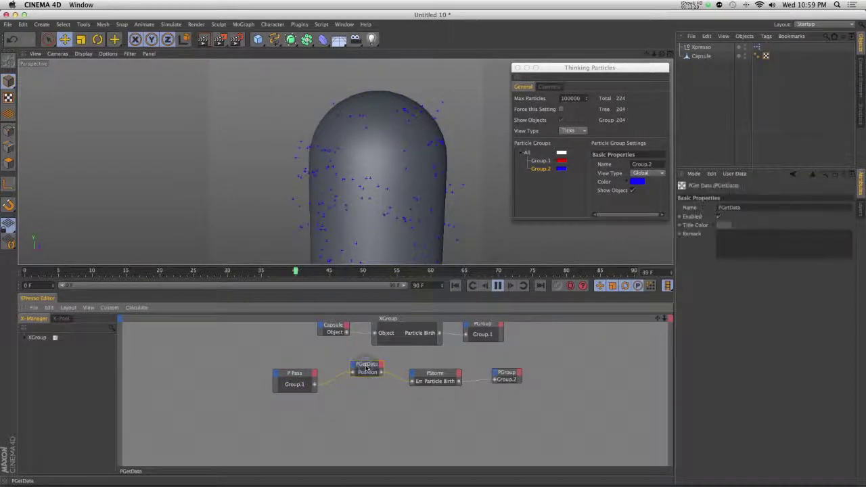
right_click(365, 399)
mouse_move(370, 404)
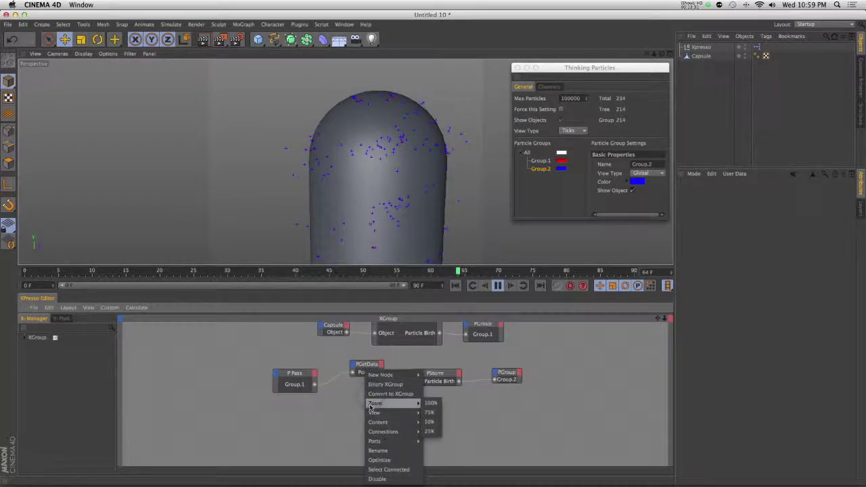
mouse_move(384, 373)
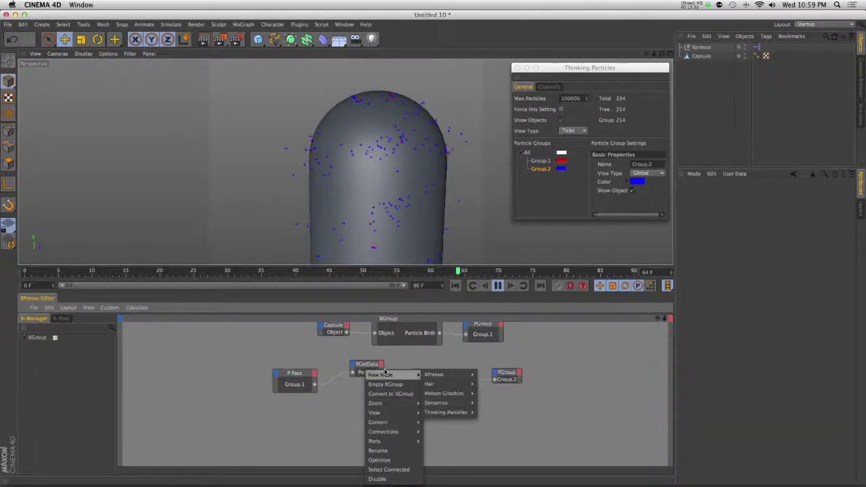
mouse_move(442, 379)
mouse_move(481, 376)
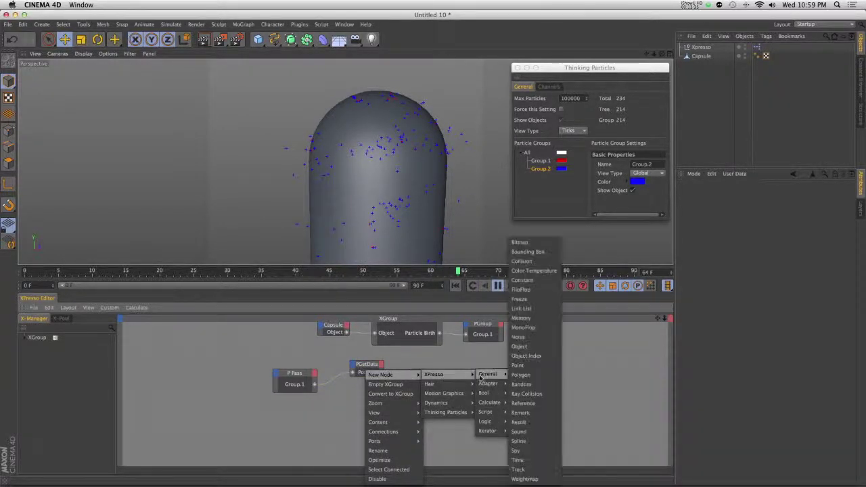
mouse_move(488, 433)
mouse_move(447, 412)
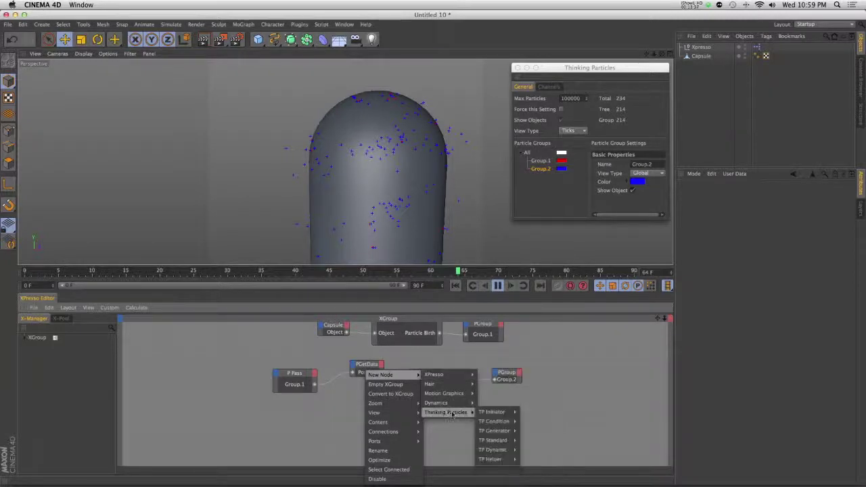
mouse_move(492, 412)
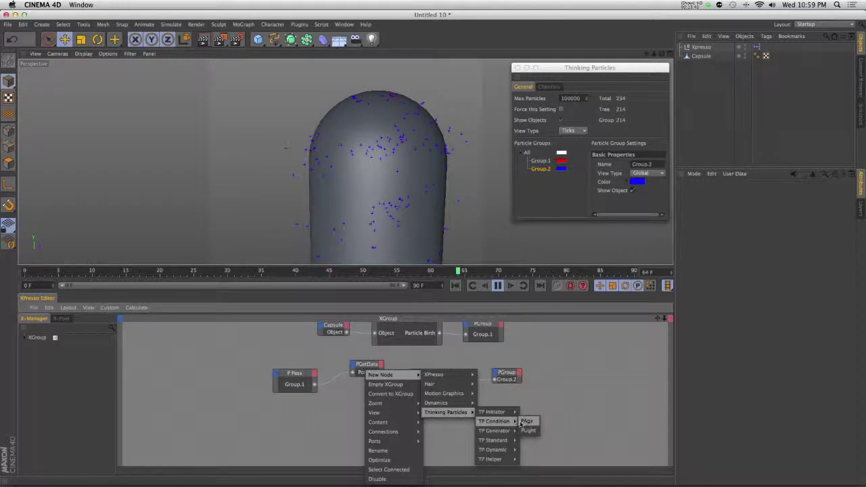
click(526, 420)
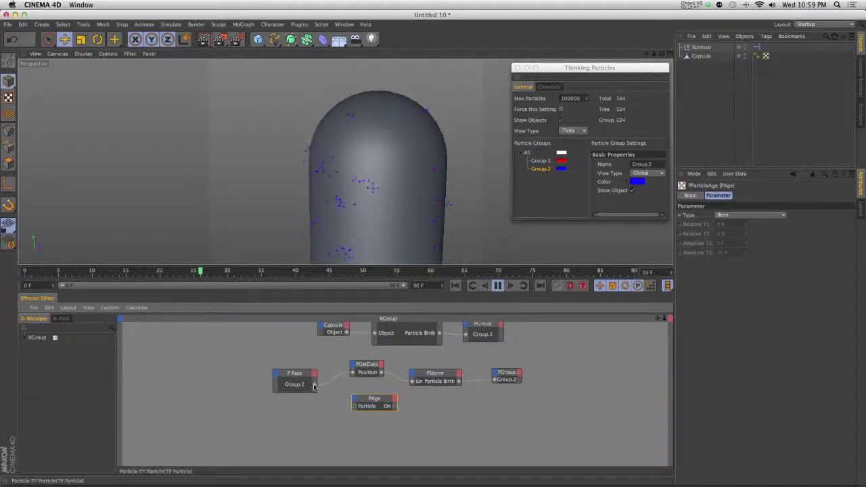
Step: Feed the P Pass particles into PAge, enlarge the PStorm node and connect PAge's On output to PStorm's On input
drag(356, 407, 369, 404)
click(370, 405)
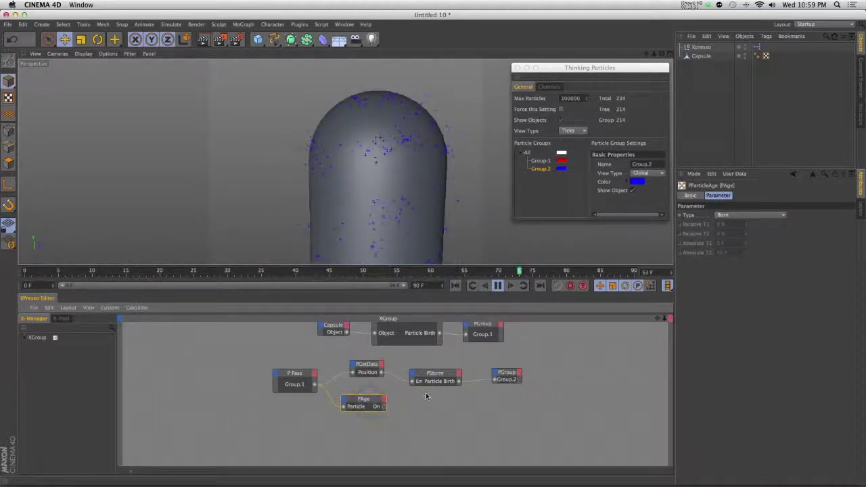
drag(435, 386, 435, 406)
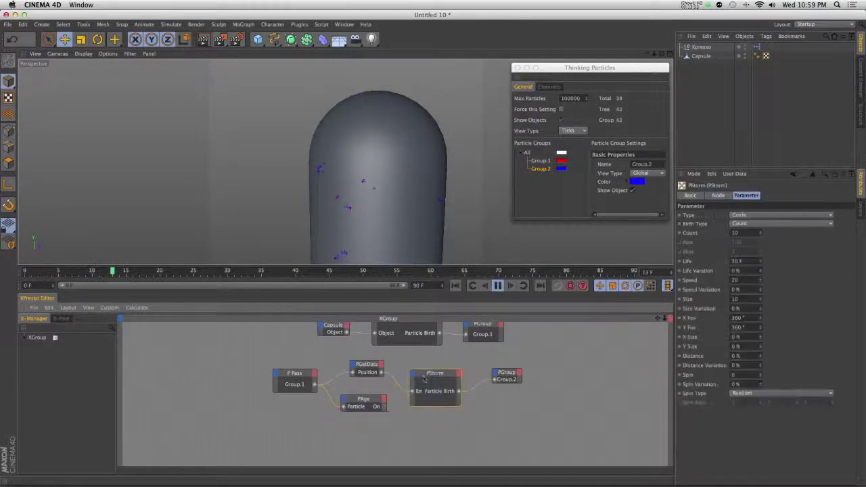
drag(425, 372, 431, 373)
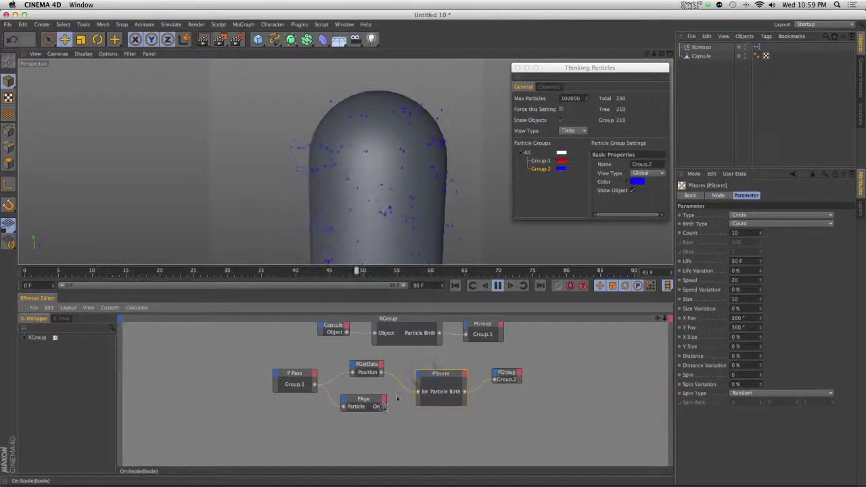
drag(420, 377, 429, 340)
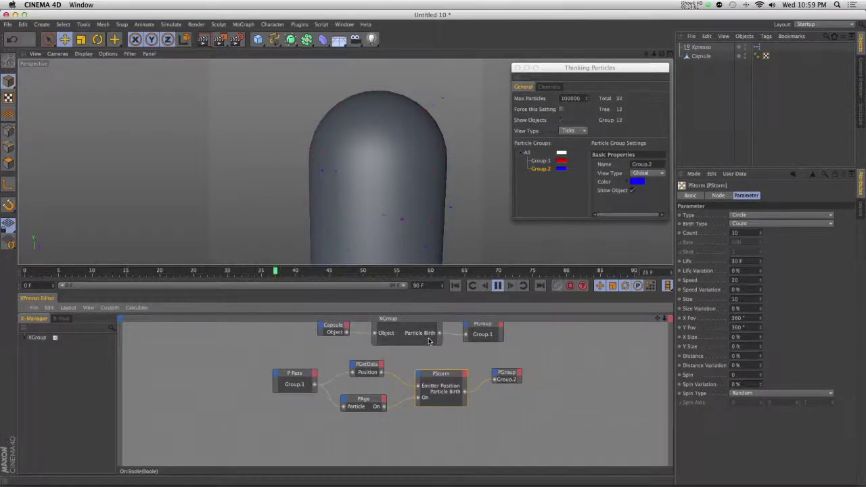
Step: Set the Count of the PStorm emitter to 30
click(364, 399)
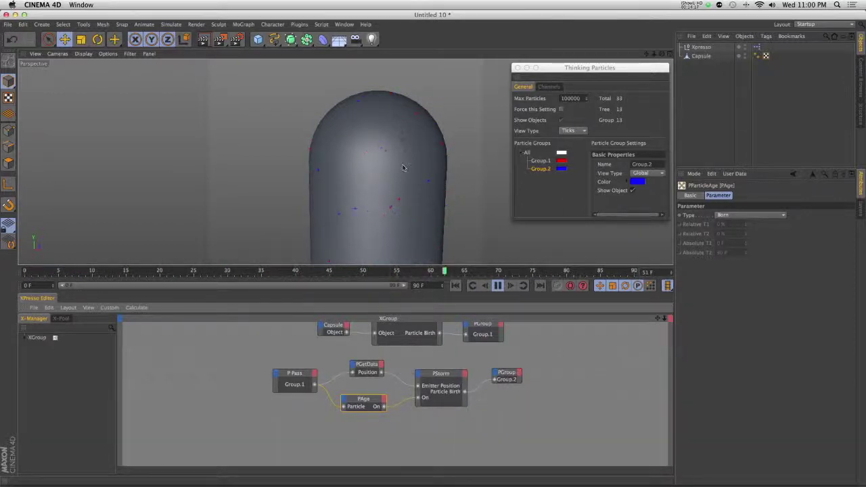
click(436, 380)
drag(749, 234, 689, 226)
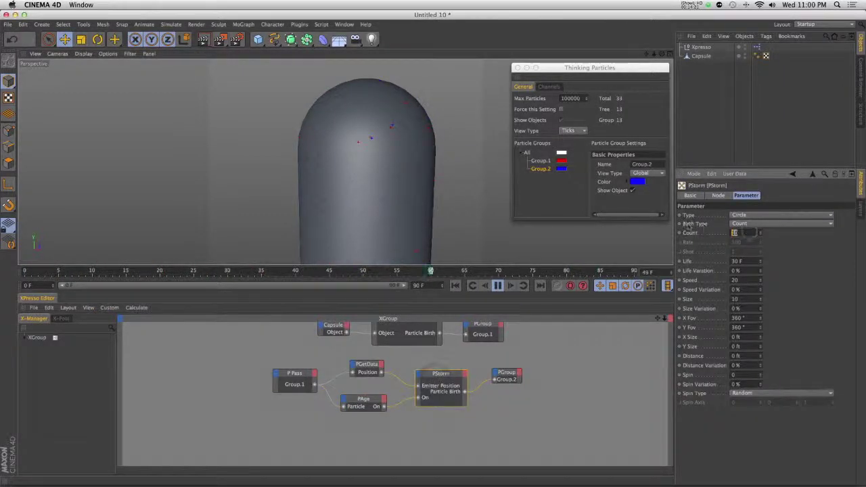
text(30)
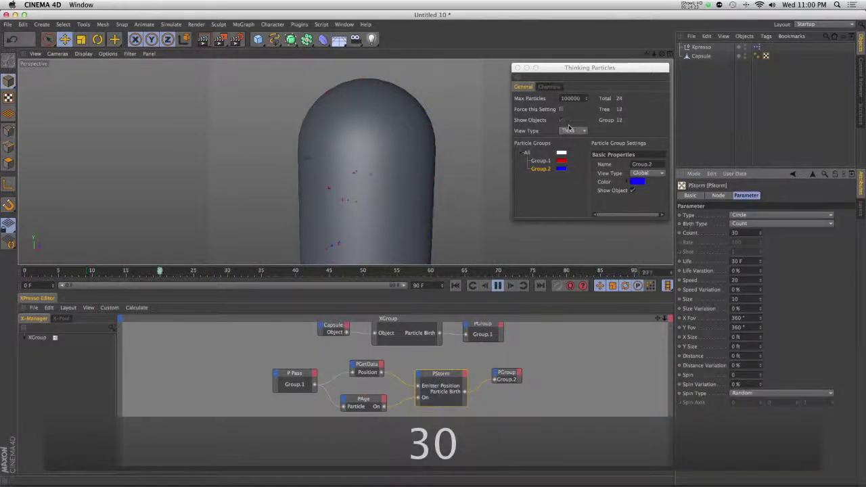
Step: Hide the capsule in the viewport and set the PStorm Count to 60
click(744, 55)
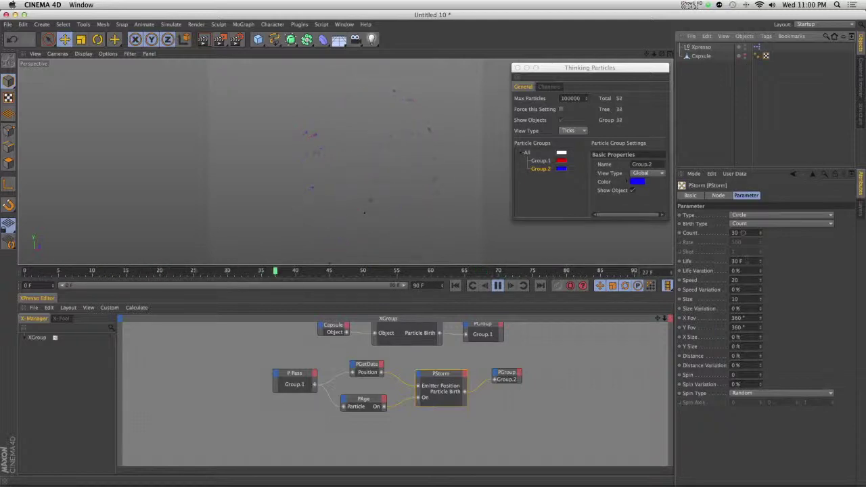
drag(743, 233, 694, 227)
text(60)
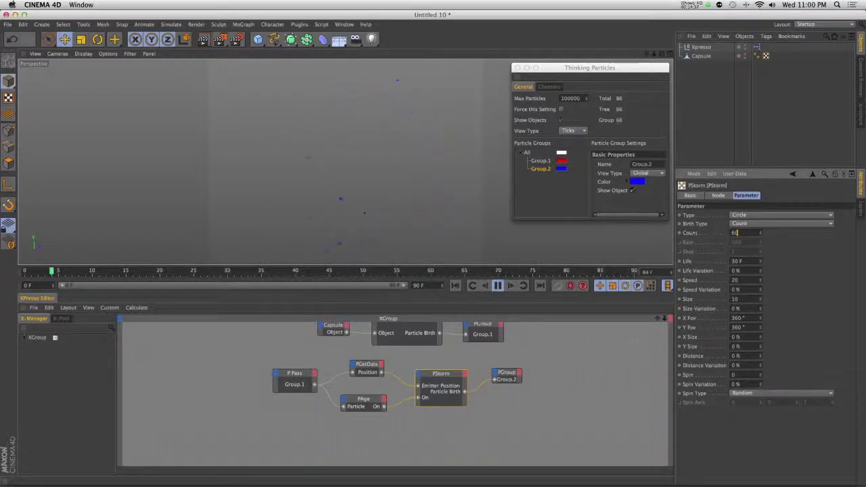
click(767, 261)
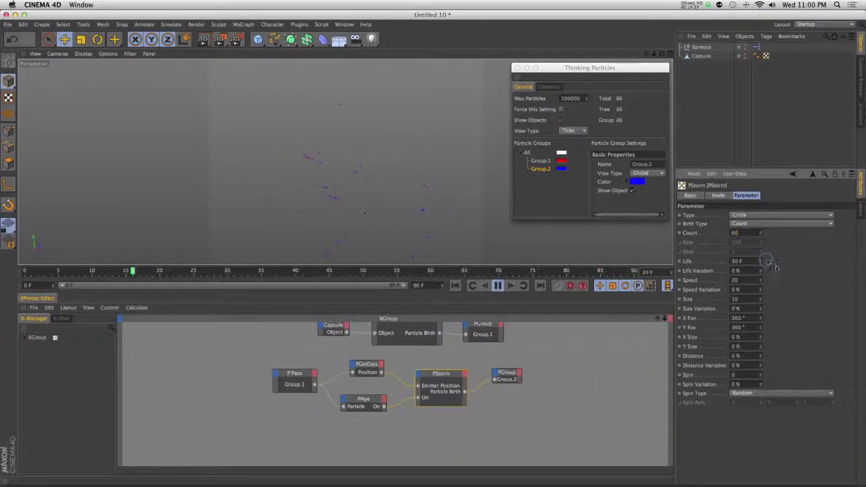
Step: Set the PAge Type to Absolute with Absolute T2 at 2 F, and show the capsule again
click(379, 403)
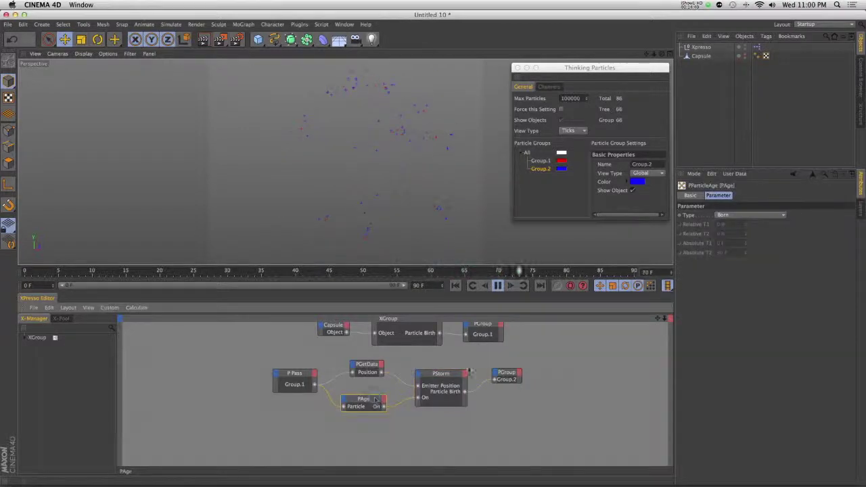
click(752, 215)
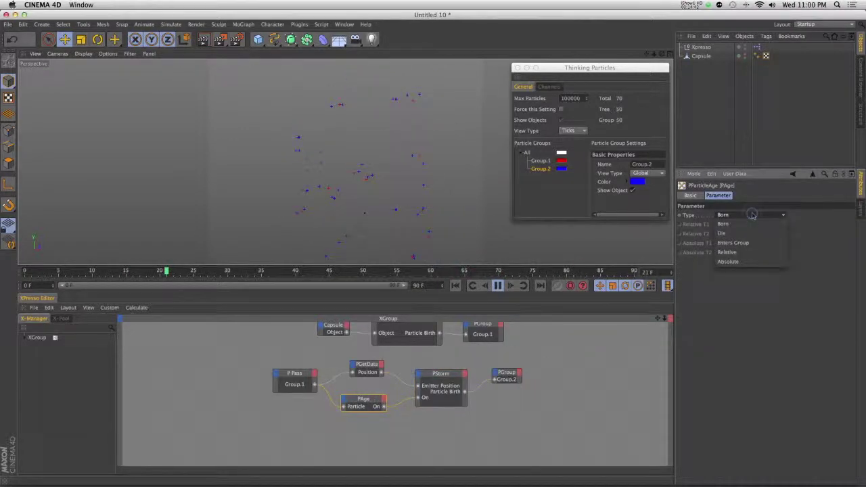
click(738, 262)
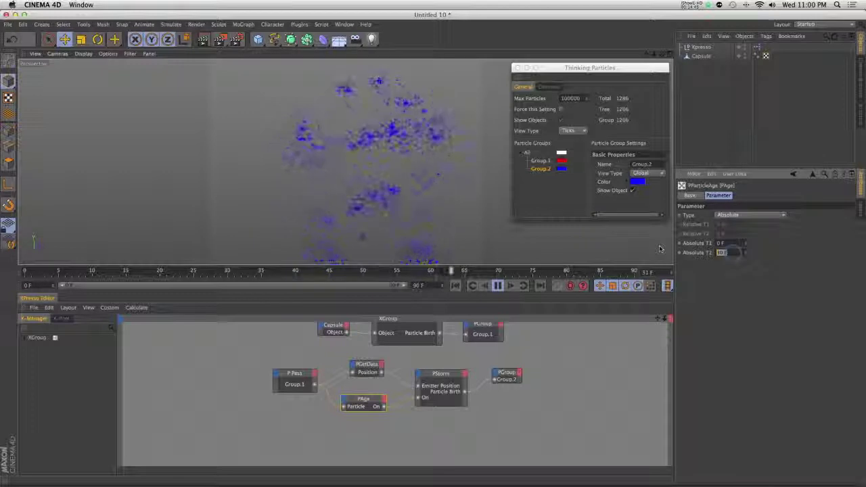
text(2)
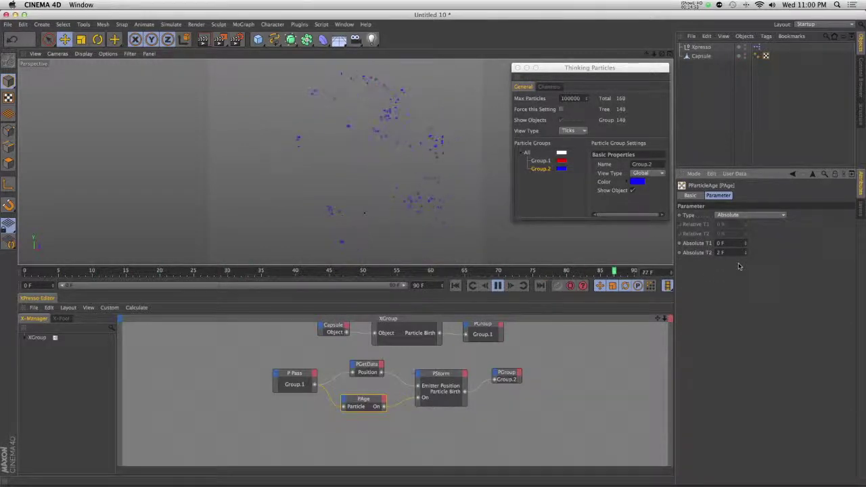
click(744, 54)
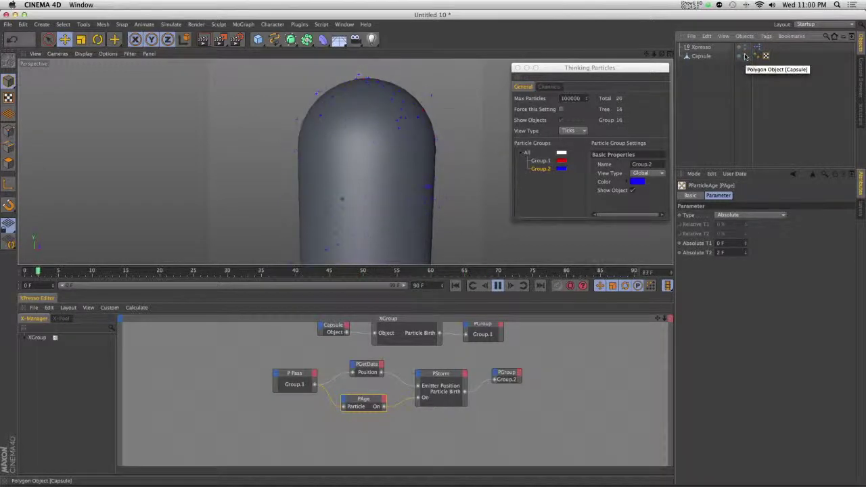
Step: Enlarge the Group.2 PGroup node in the XPresso graph and clear the node selection
click(525, 419)
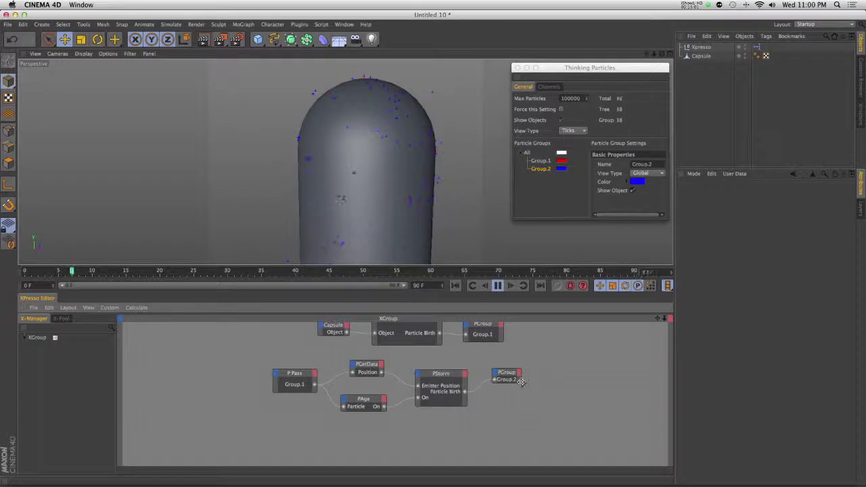
drag(523, 382, 534, 393)
click(554, 398)
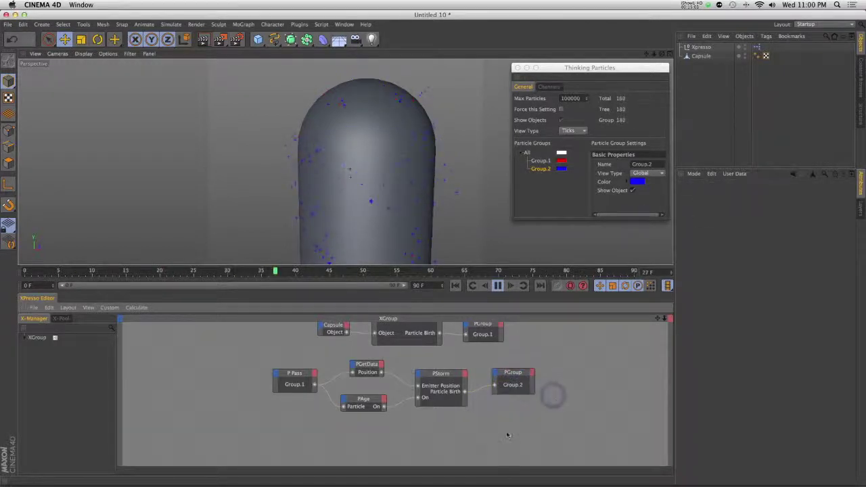
Step: Add a Thinking Particles PGravity node to the XPresso graph and place it below the Group.2 PGroup node
alt+middle_drag(507, 435, 505, 401)
right_click(418, 414)
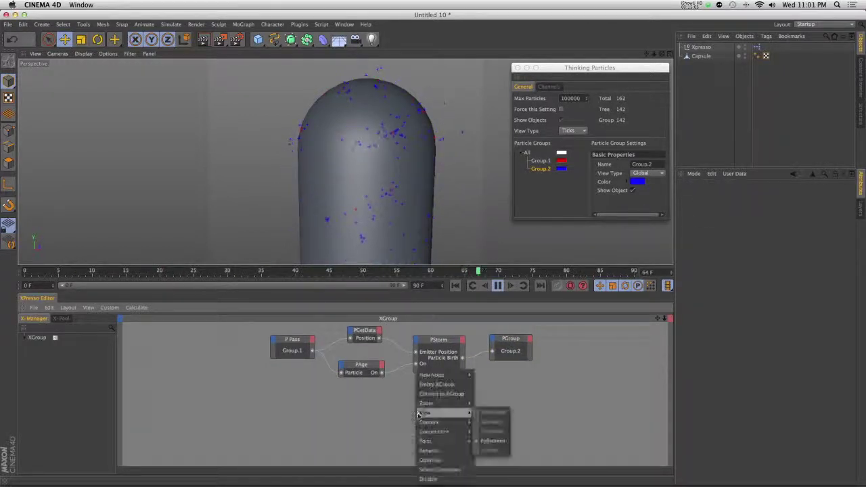
mouse_move(442, 376)
mouse_move(496, 379)
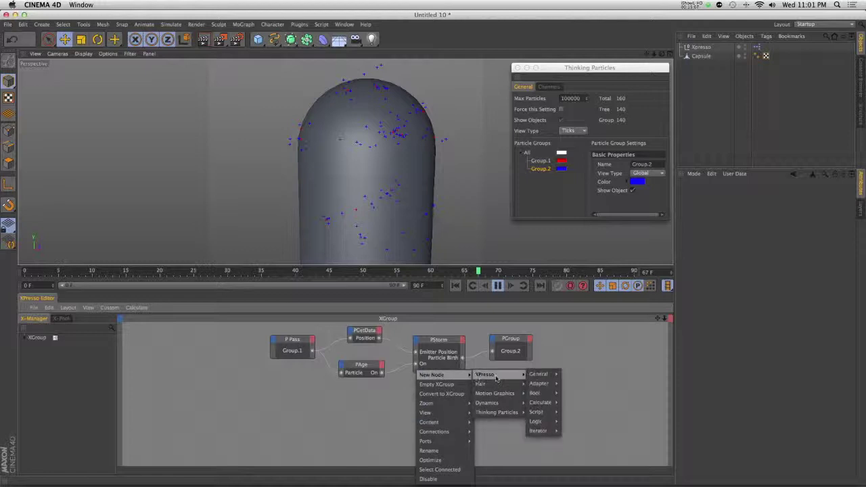
mouse_move(507, 416)
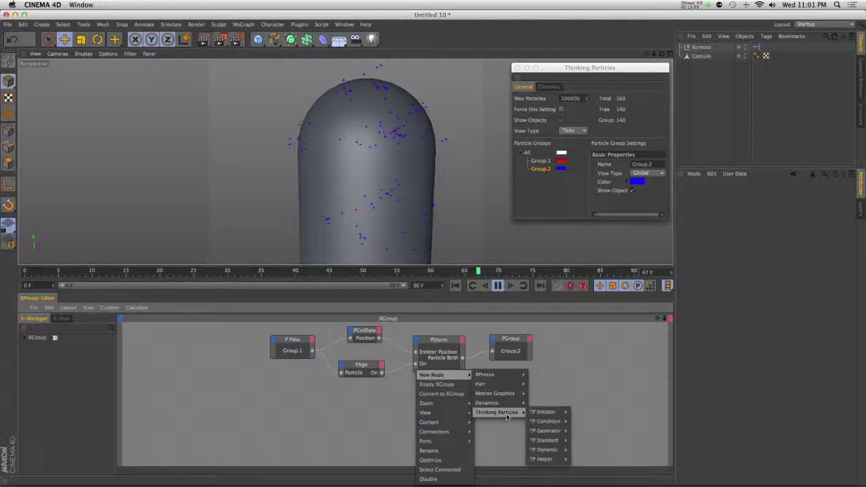
mouse_move(545, 450)
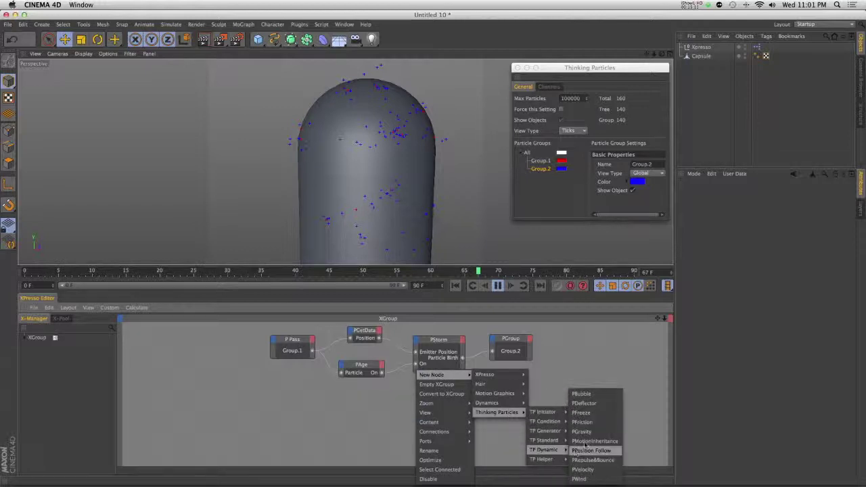
click(581, 431)
drag(415, 414, 507, 410)
Step: Add a P Pass node assigned to Group.2 beside the PGroup node and feed its particles into the PGravity node
click(355, 402)
right_click(404, 412)
mouse_move(442, 375)
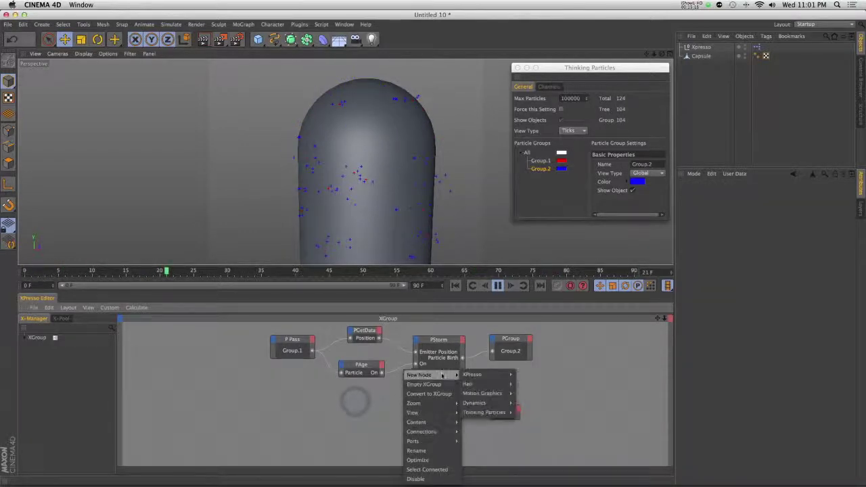
mouse_move(484, 412)
mouse_move(539, 450)
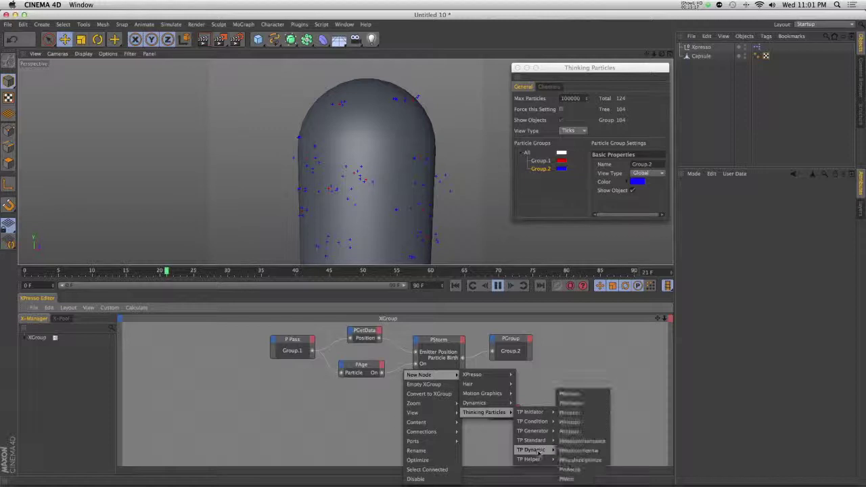
mouse_move(533, 411)
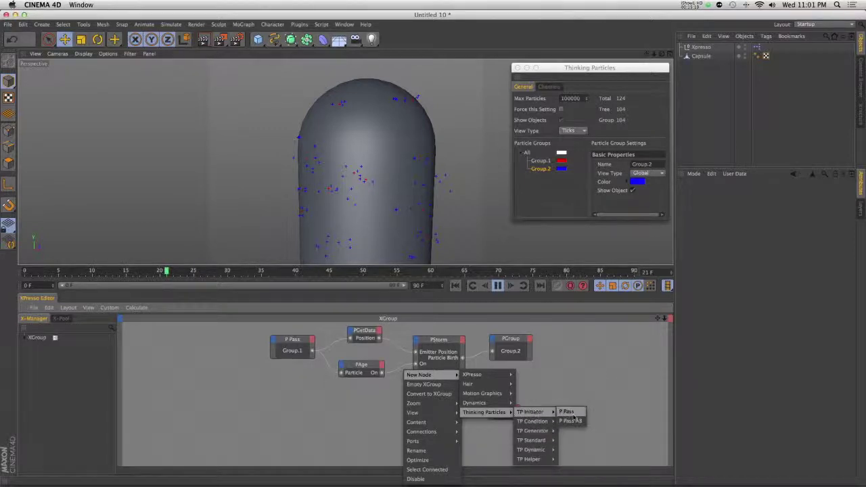
click(567, 412)
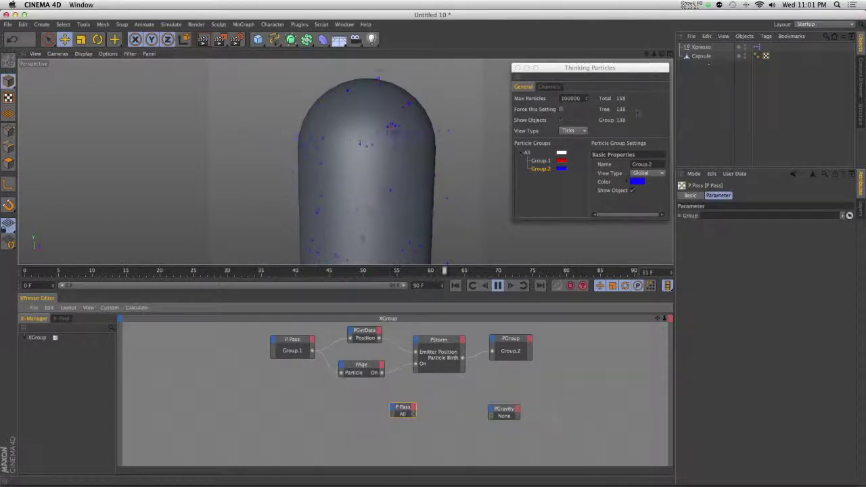
drag(540, 168, 561, 350)
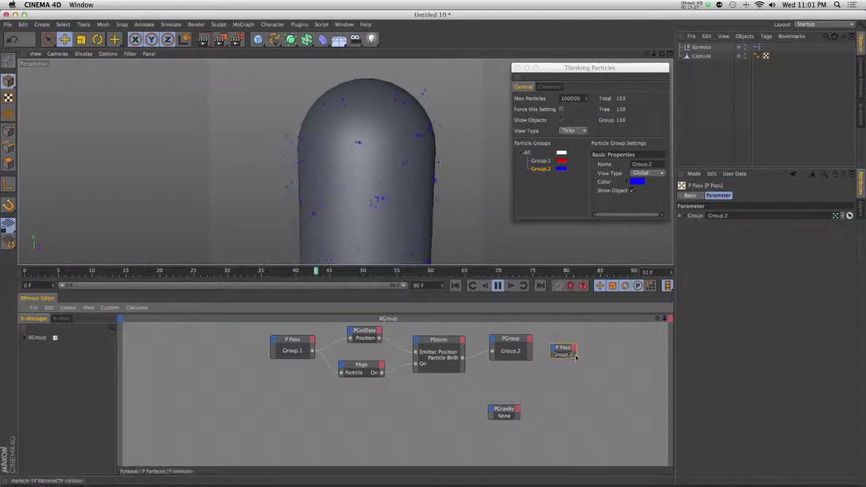
drag(504, 411, 622, 362)
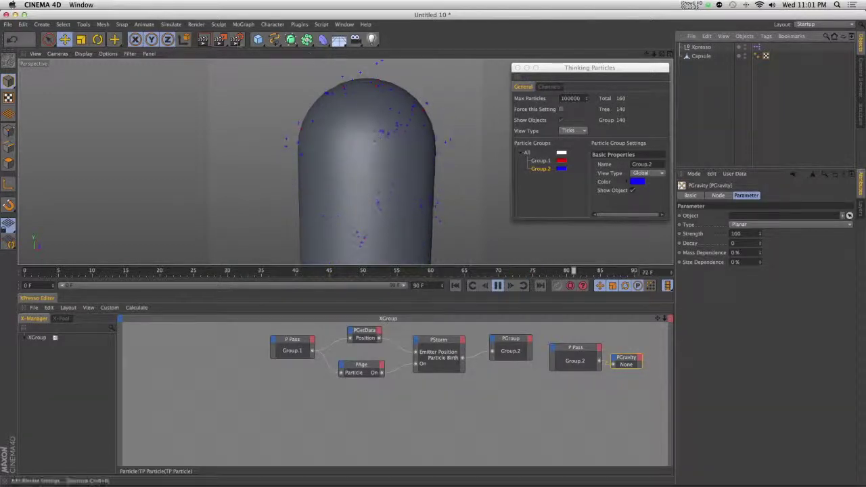
Step: Create a null object and rename it Gravity
click(257, 39)
click(289, 52)
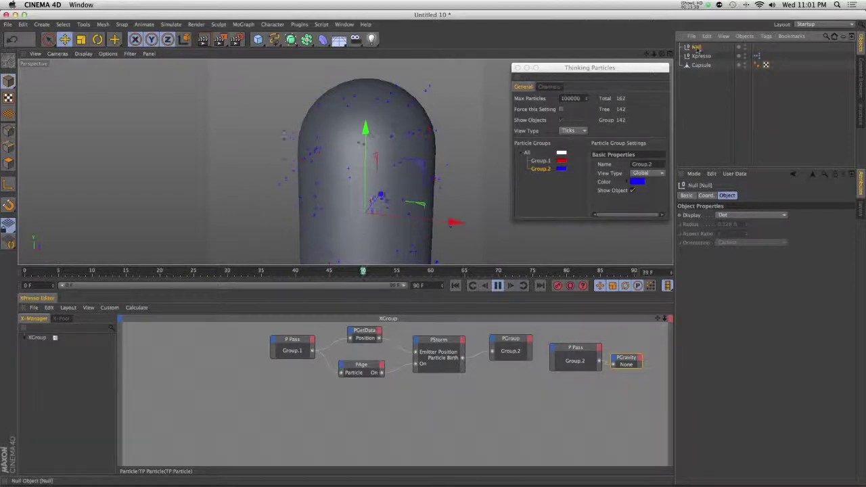
double_click(697, 47)
text(Gra)
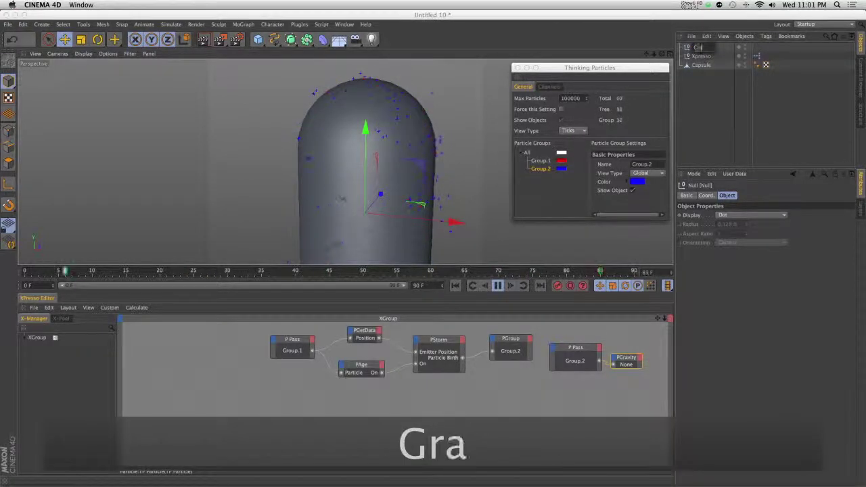
text(vity)
key(Return)
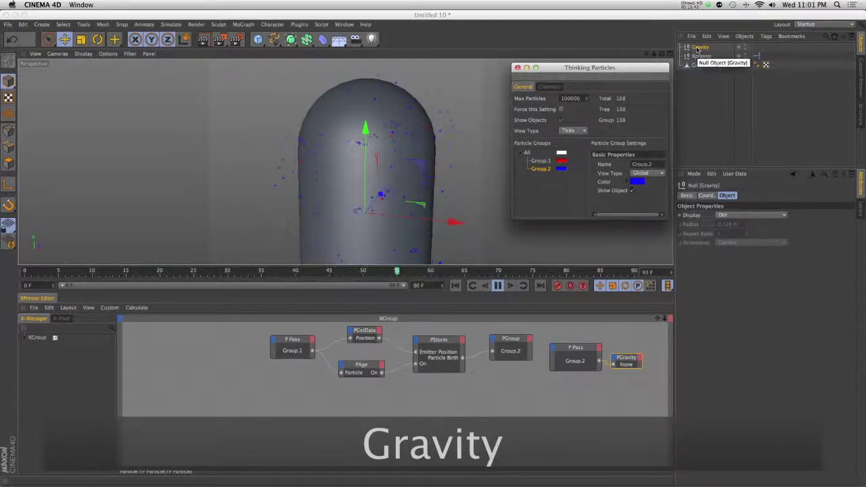
Step: Rotate the Gravity null so its Z axis points straight down and assign it as the PGravity node's object
alt+drag(404, 207, 375, 110)
key(r)
key(e)
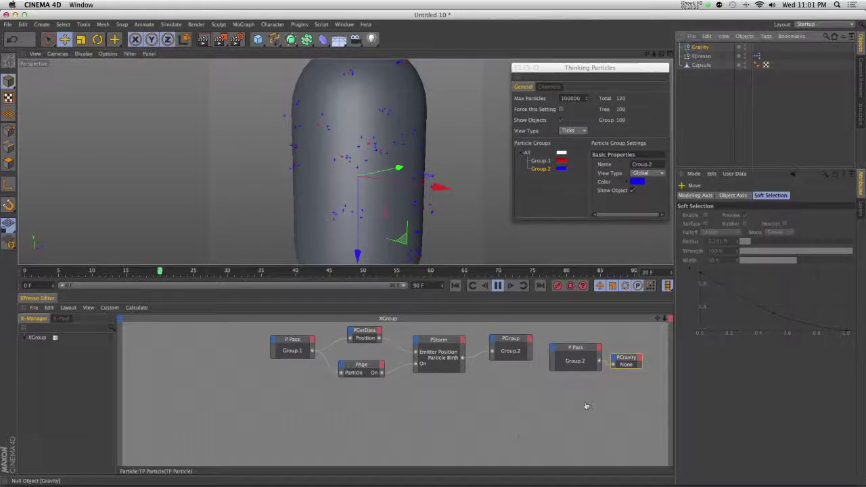
drag(628, 365, 629, 365)
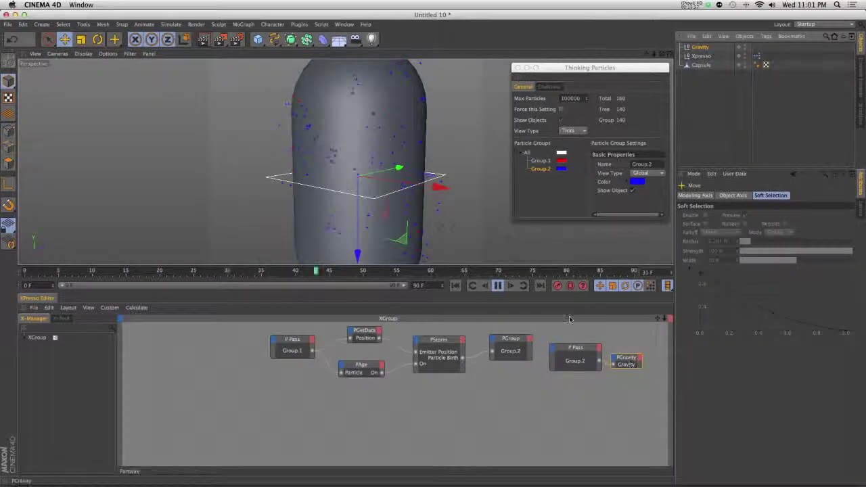
Step: Set the Count of the PMatterWaves emitter to 9 and hide the capsule in the viewport
alt+middle_drag(419, 228, 423, 211)
alt+right_drag(423, 211, 398, 211)
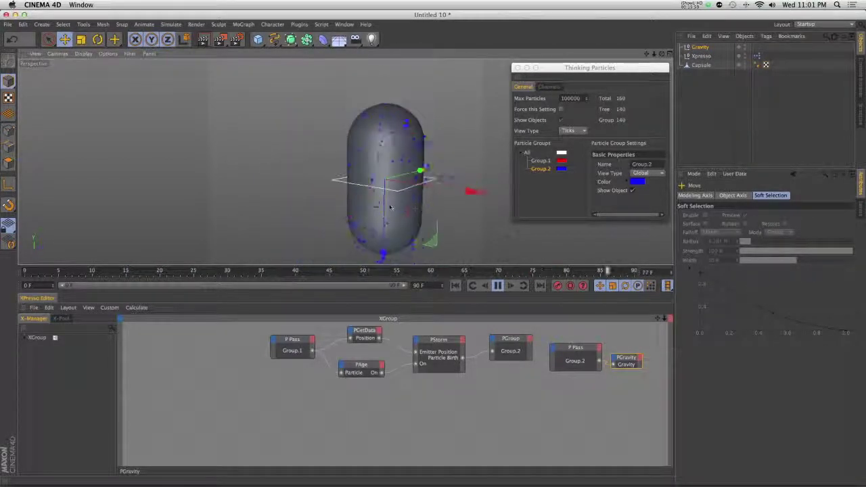
alt+middle_drag(398, 210, 381, 196)
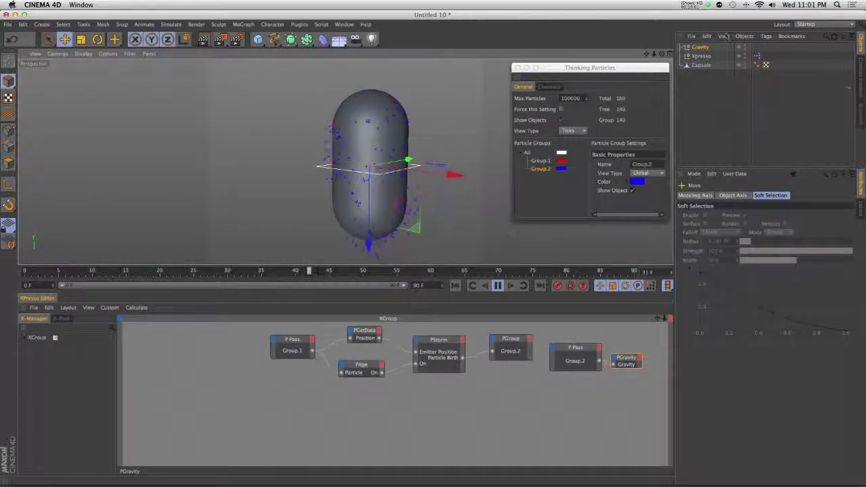
click(714, 104)
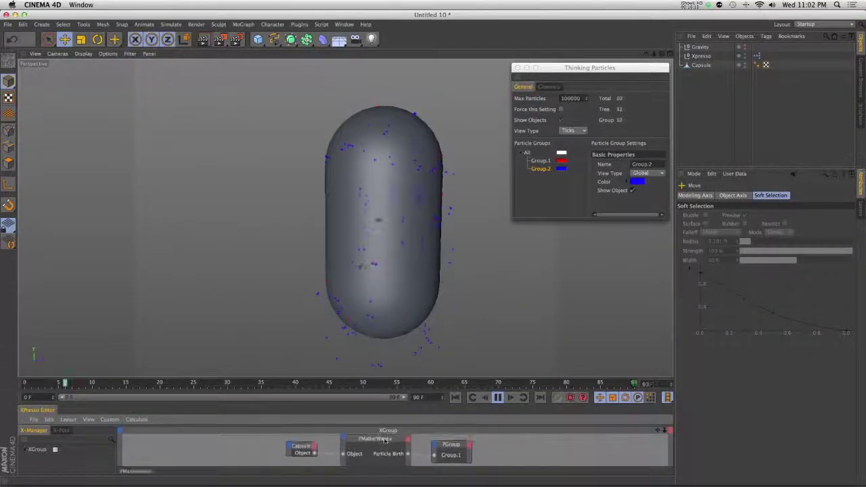
click(368, 440)
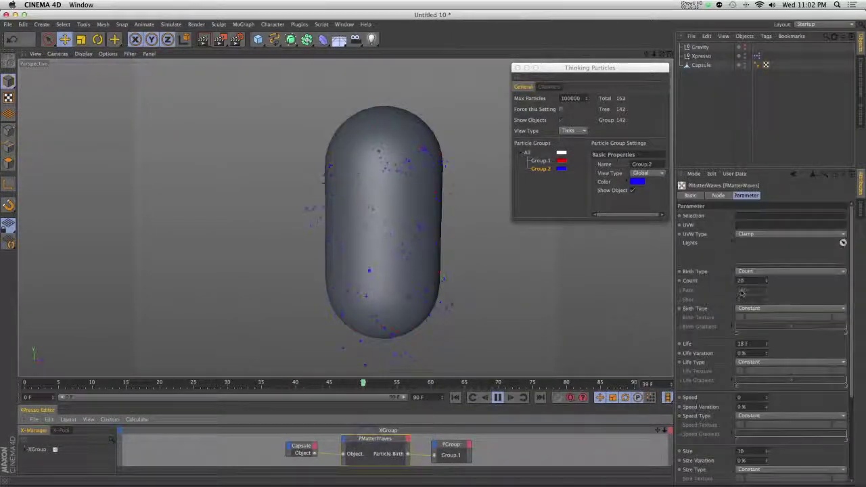
drag(766, 283, 766, 267)
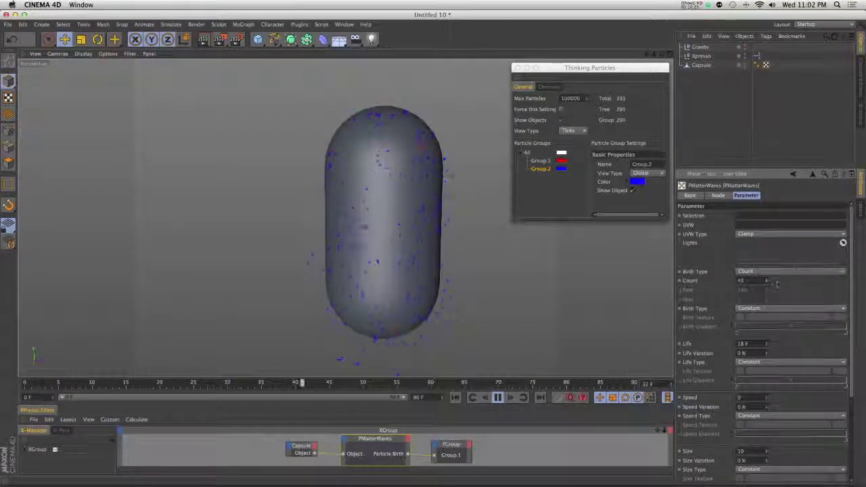
click(765, 281)
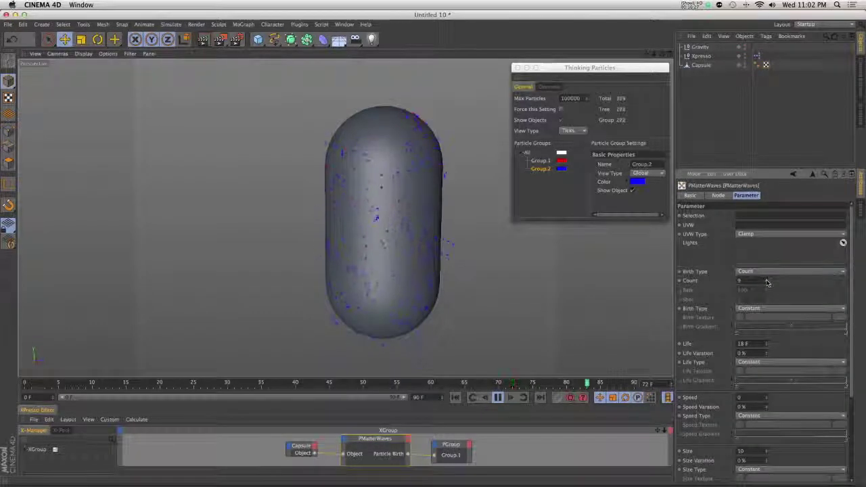
click(744, 63)
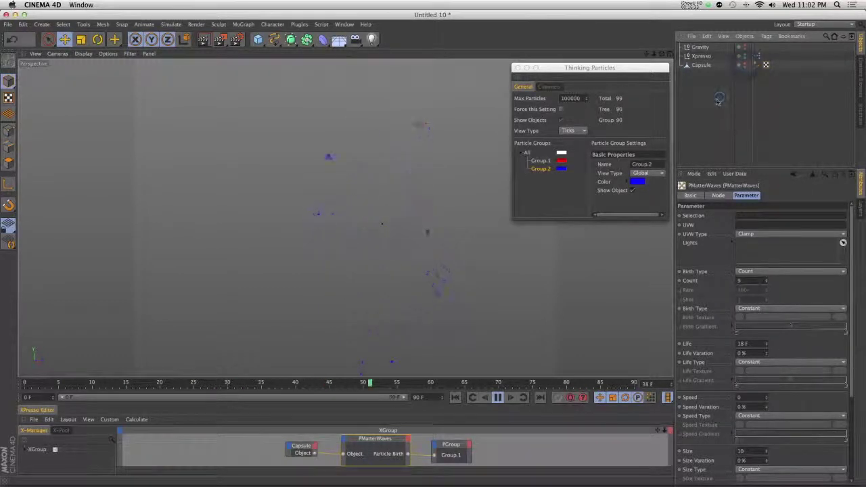